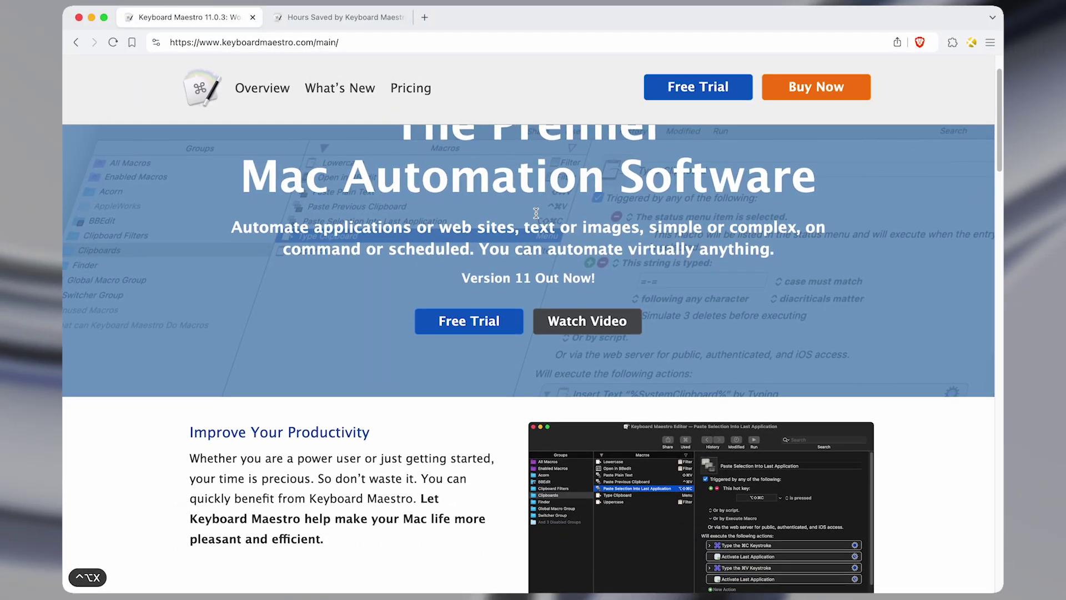
Step: Browse the Keyboard Maestro home page, then switch to the 'Hours Saved by Keyboard Maestro' forum tab
scroll(537, 186, "down", 5)
scroll(536, 216, "down", 12)
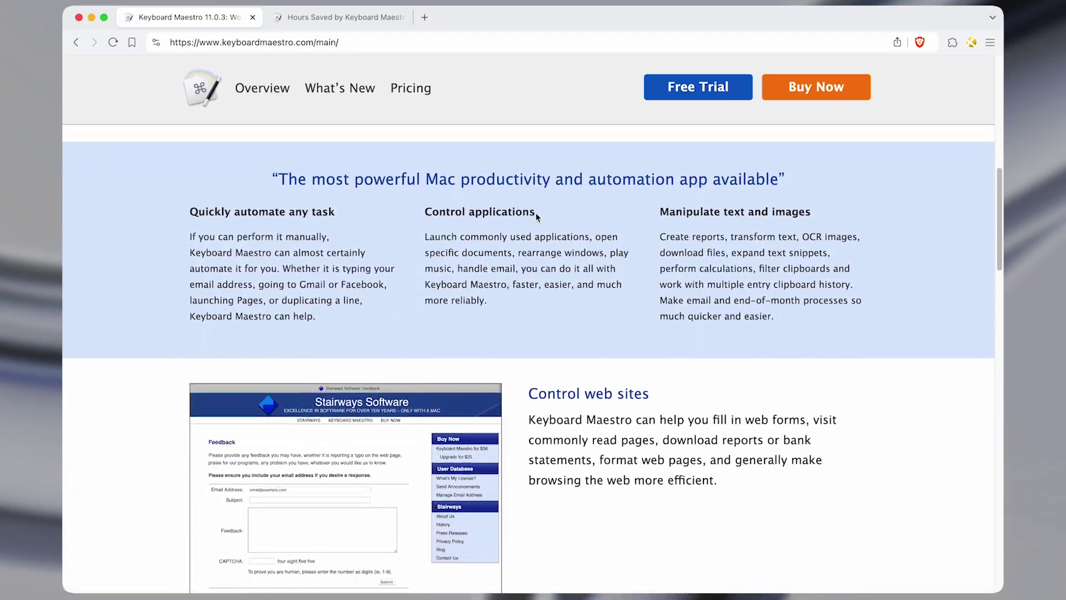
scroll(536, 217, "up", 15)
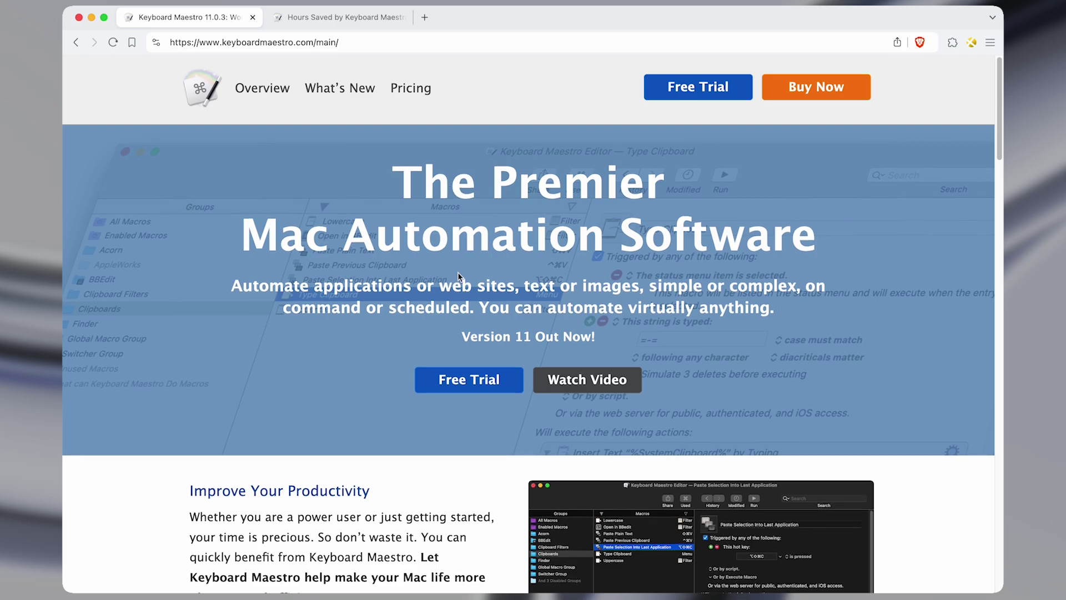
scroll(457, 272, "down", 12)
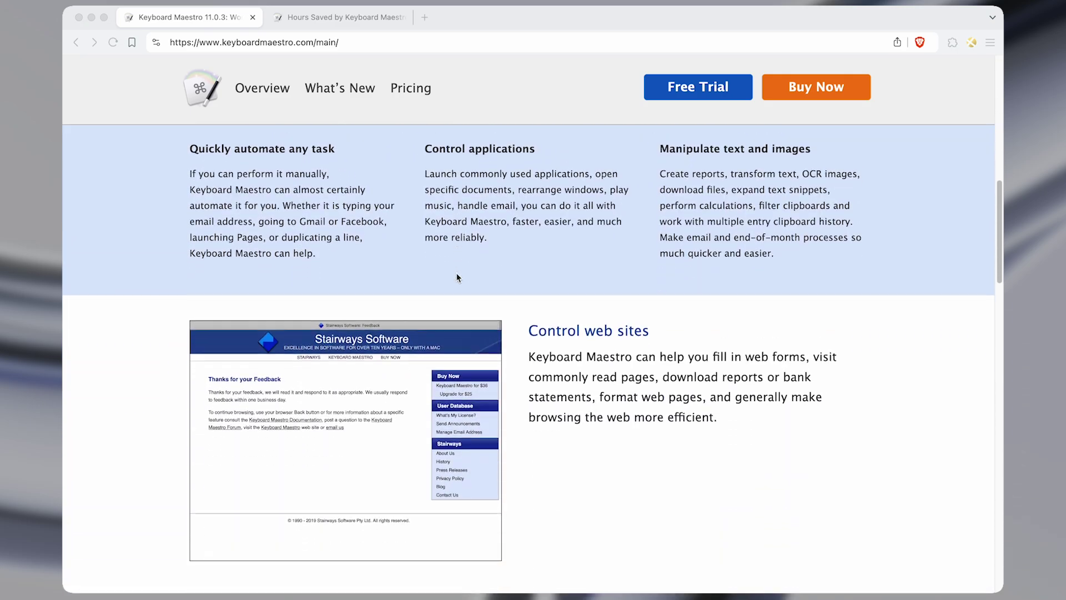
scroll(457, 277, "down", 2)
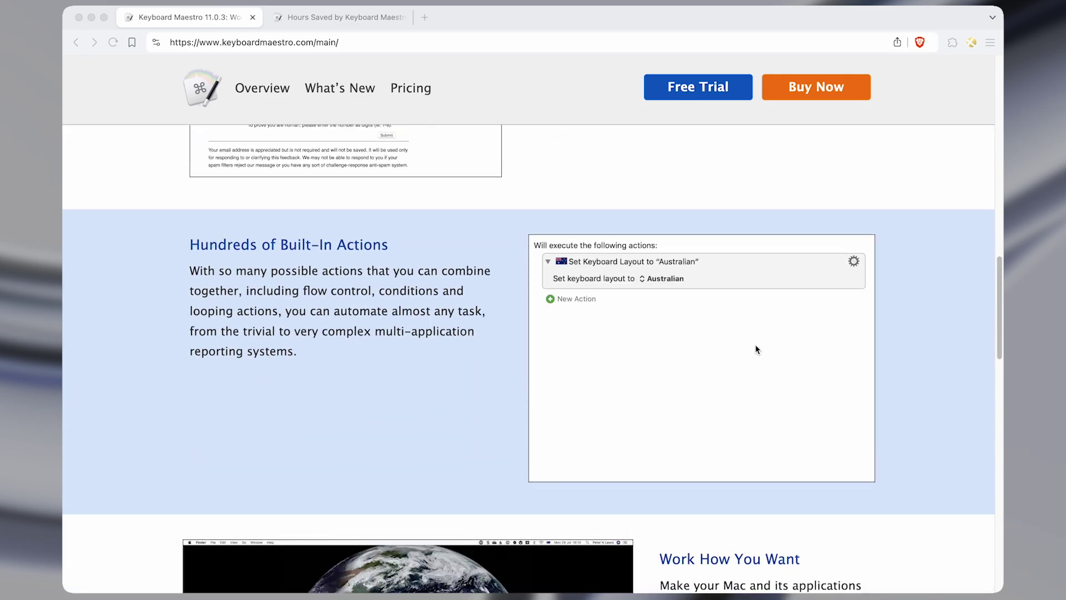
scroll(755, 347, "down", 6)
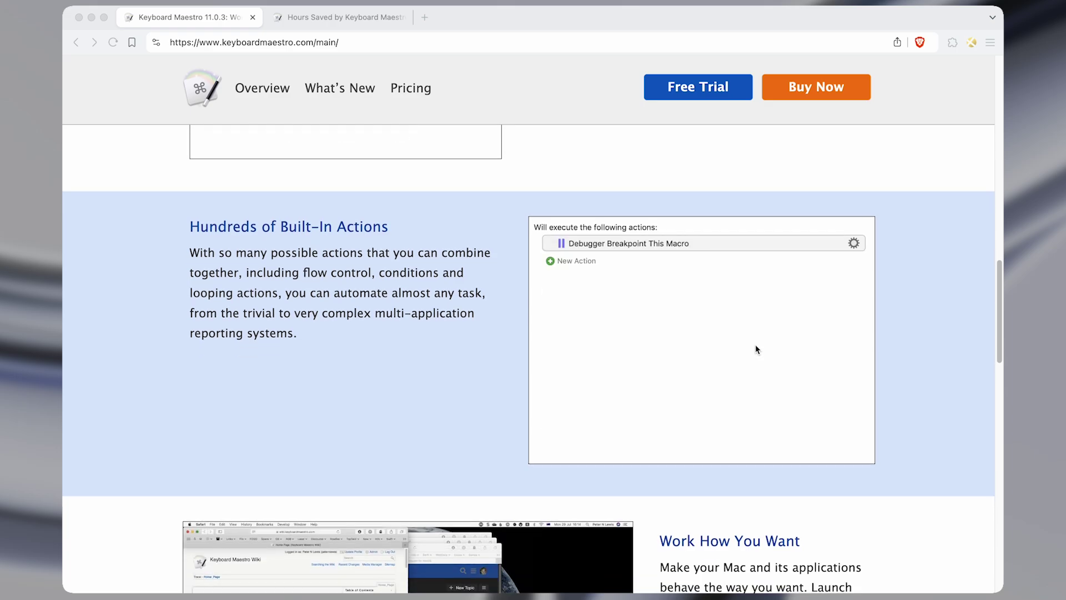
scroll(756, 347, "down", 1)
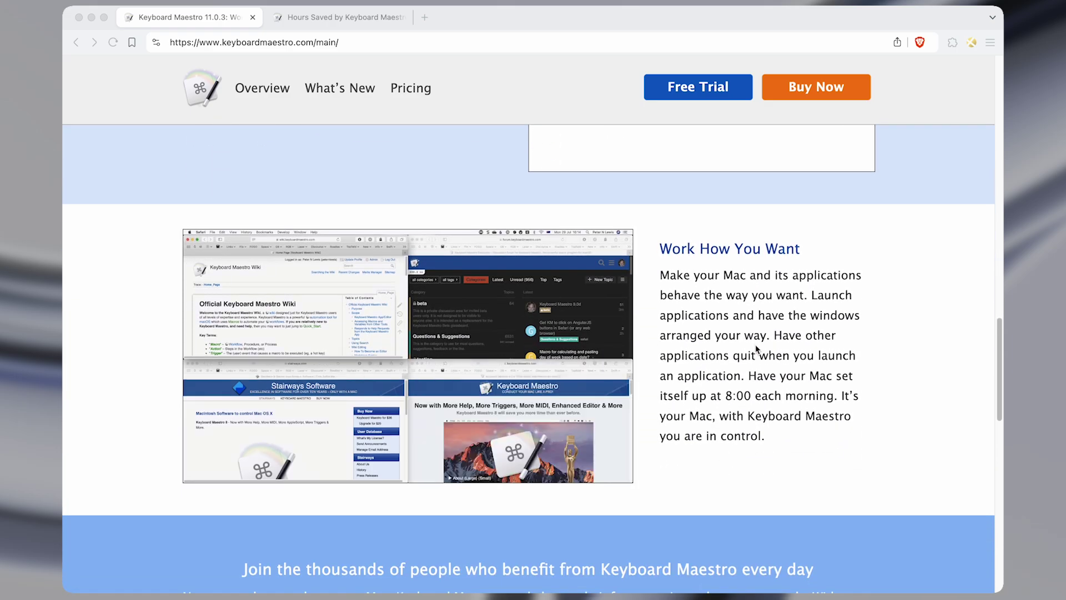
scroll(756, 349, "down", 4)
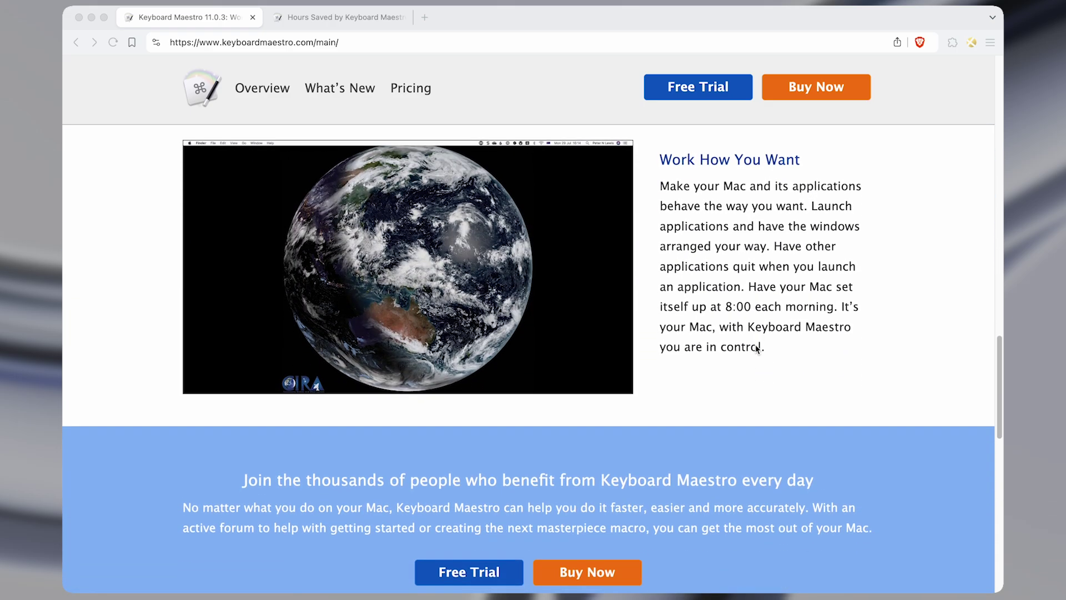
scroll(755, 344, "down", 15)
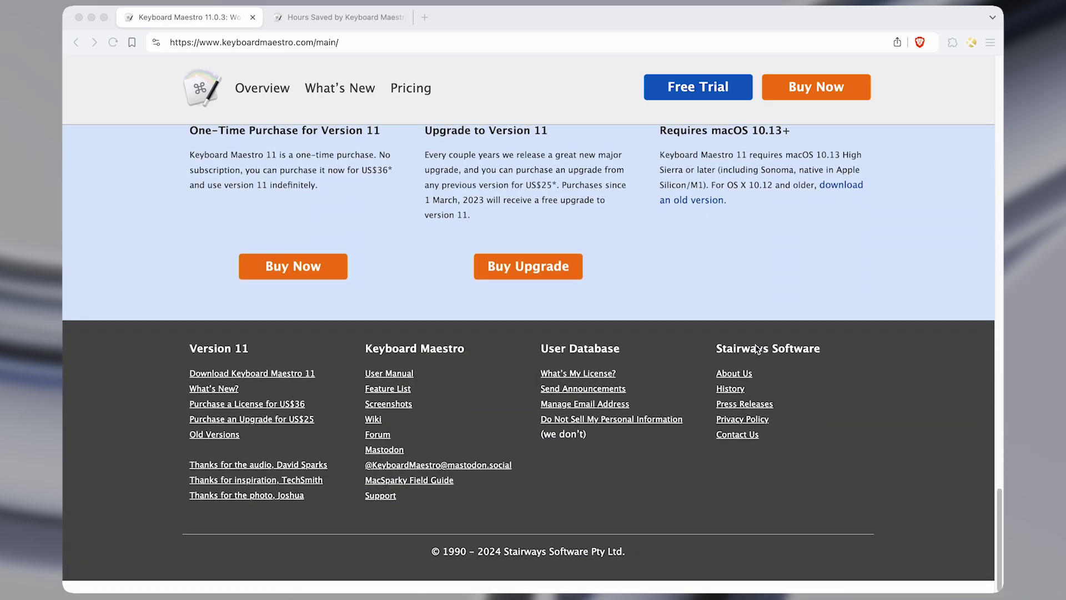
scroll(755, 344, "up", 20)
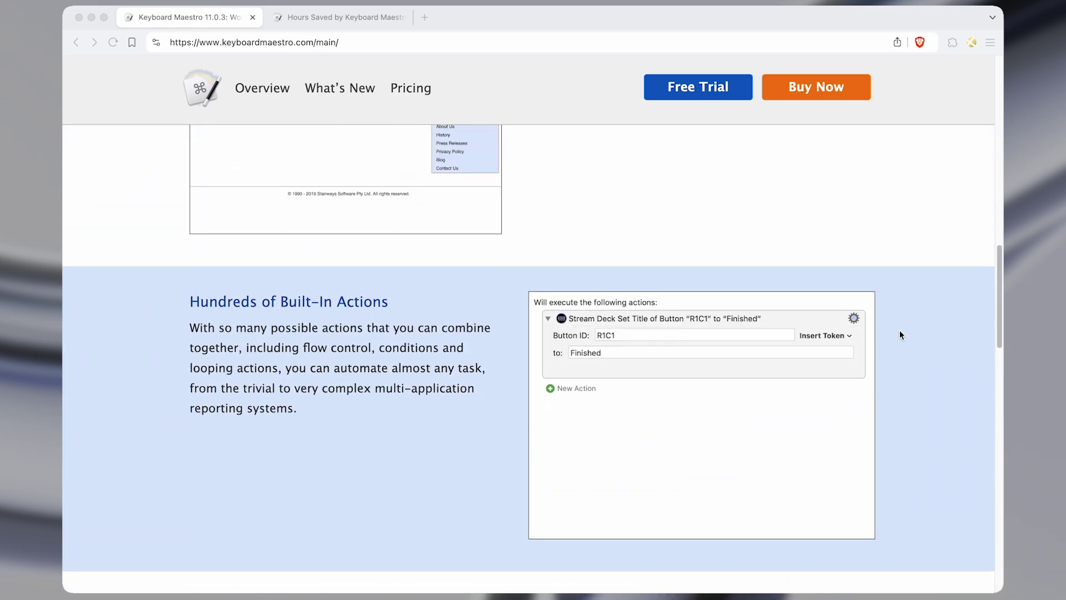
scroll(900, 335, "up", 1)
scroll(900, 334, "up", 15)
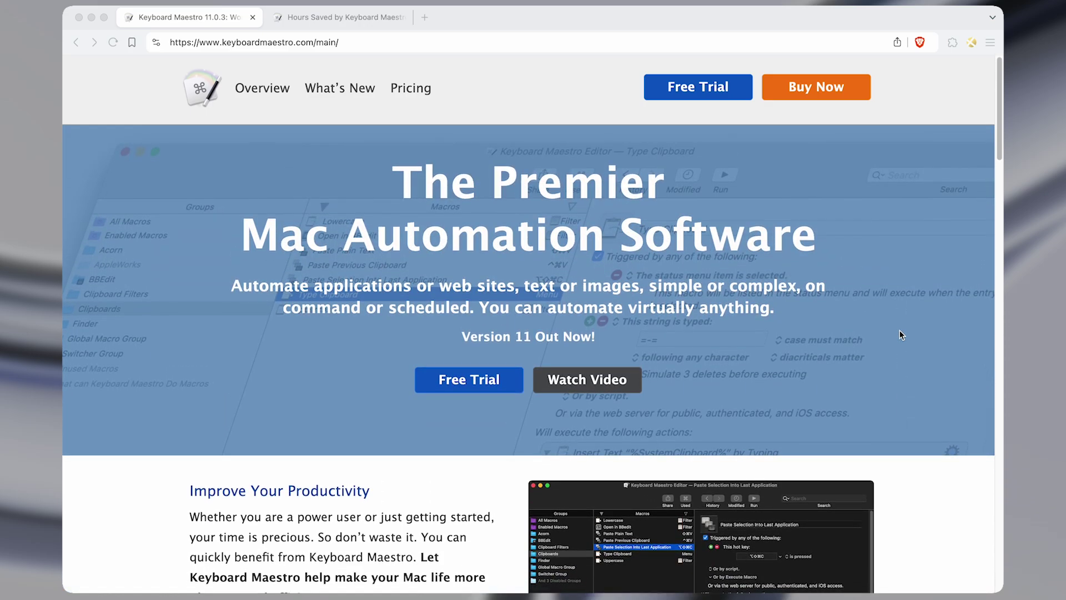
key("alt+shift+c")
key("alt+super+Right")
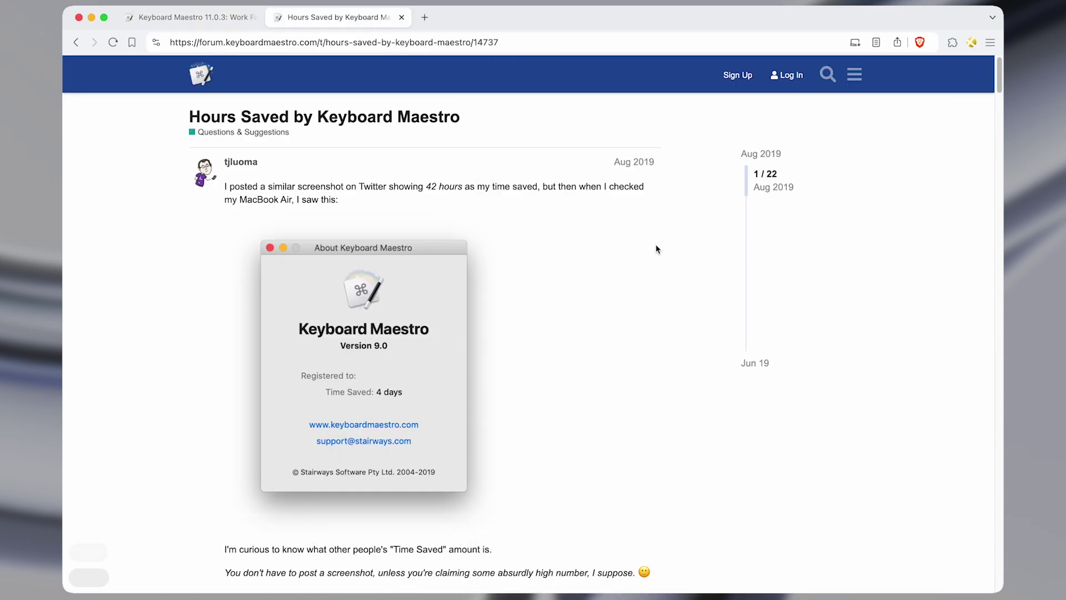
Step: Read the forum replies through post 12, then return to the Keyboard Maestro 11.0.3 tab
scroll(590, 247, "down", 5)
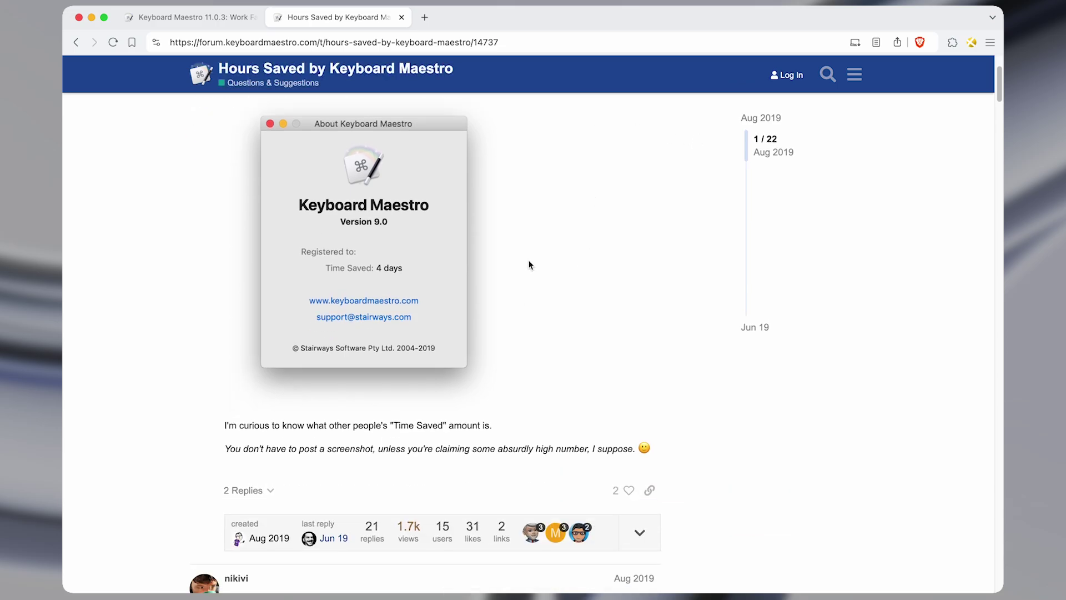
scroll(529, 264, "up", 1)
scroll(528, 265, "down", 5)
scroll(529, 264, "down", 8)
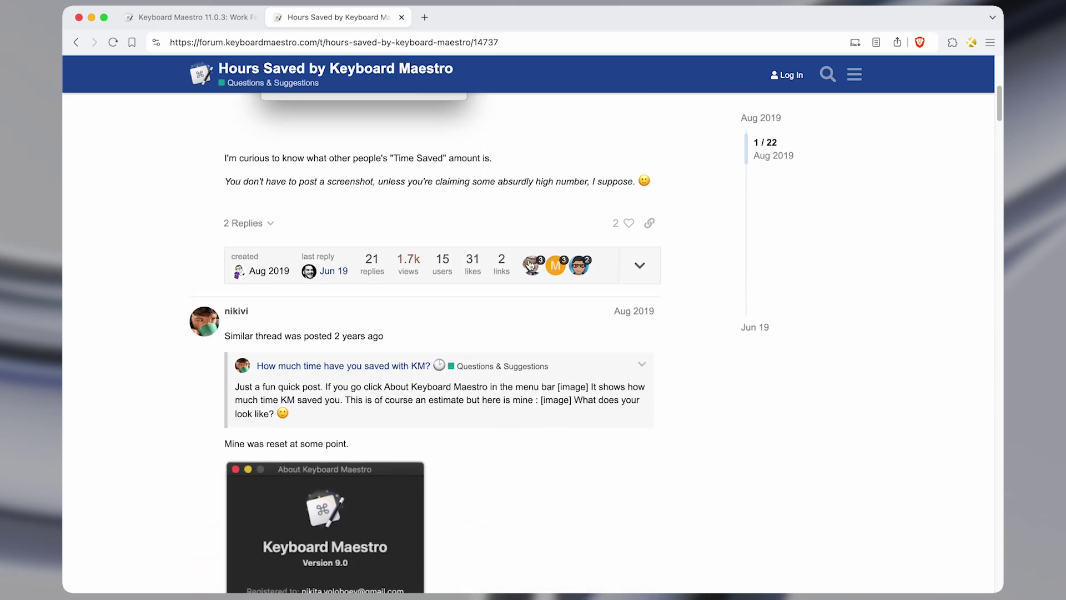
scroll(428, 334, "down", 12)
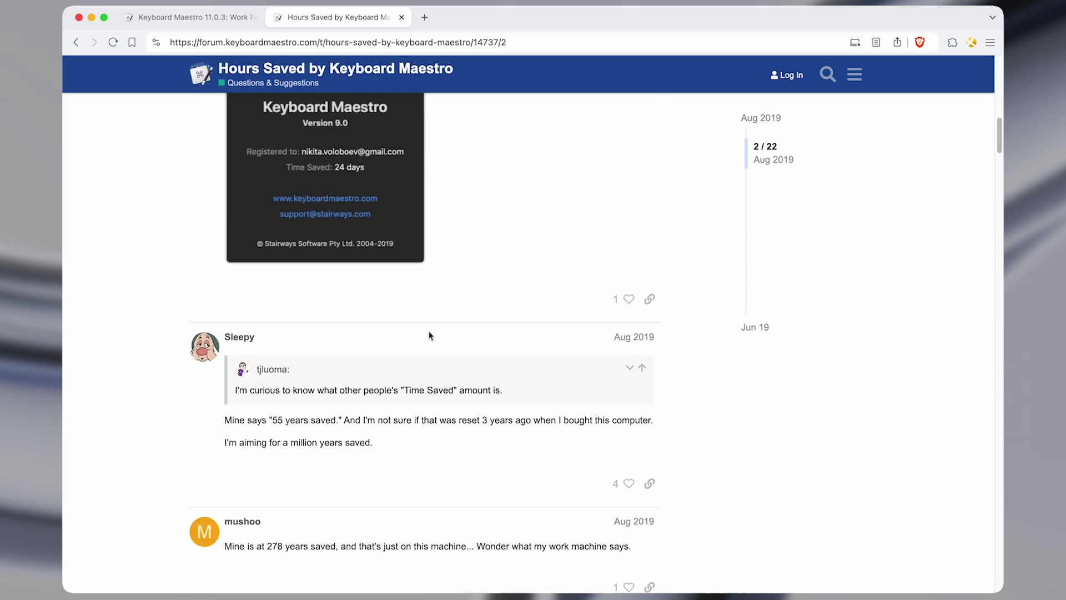
scroll(429, 333, "down", 15)
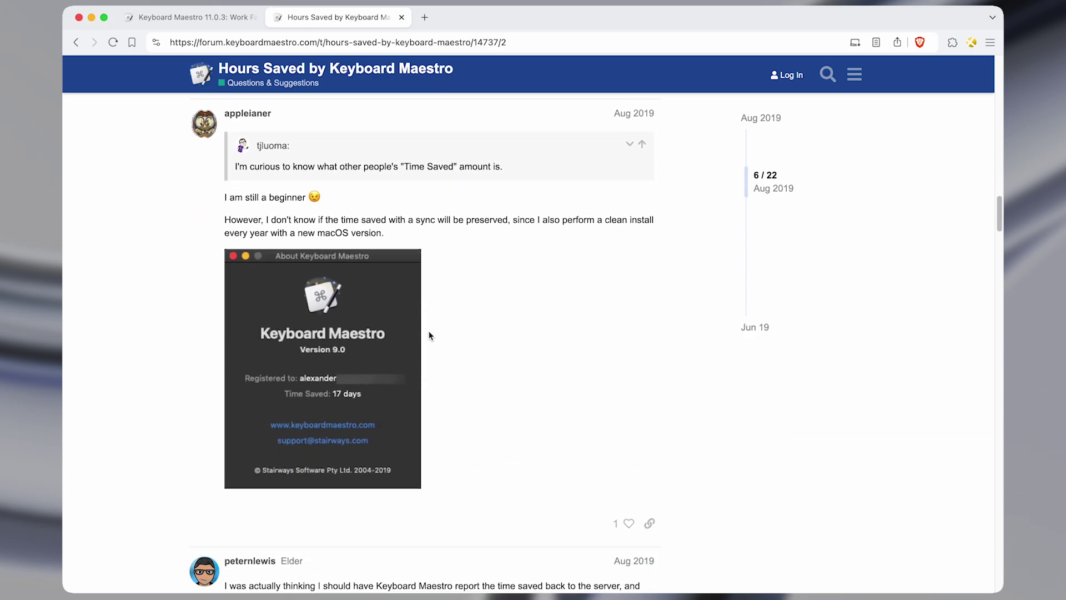
scroll(429, 331, "down", 7)
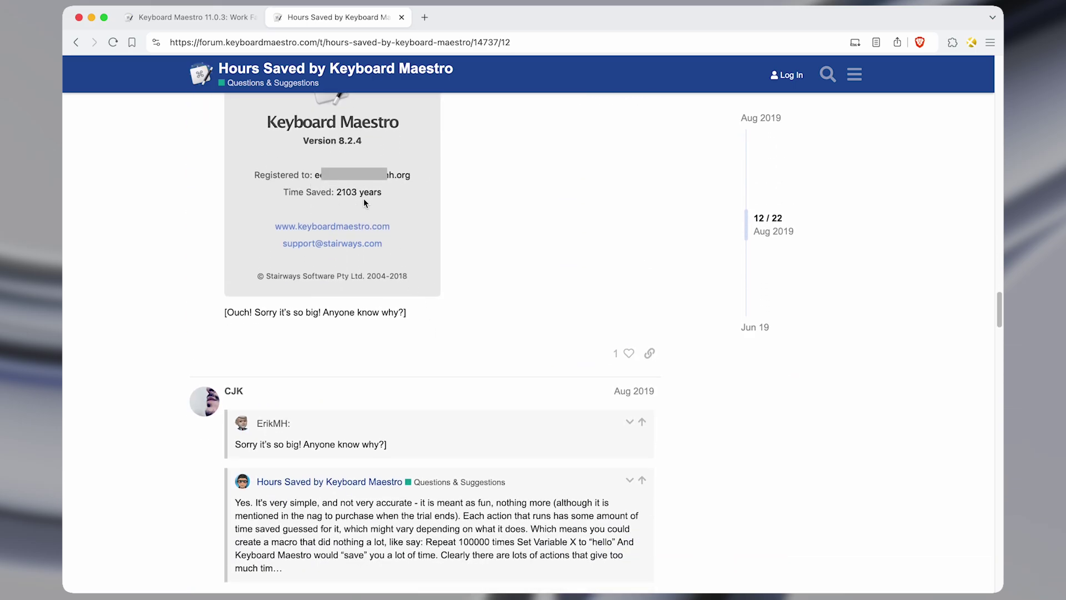
key("ctrl+shift+Tab")
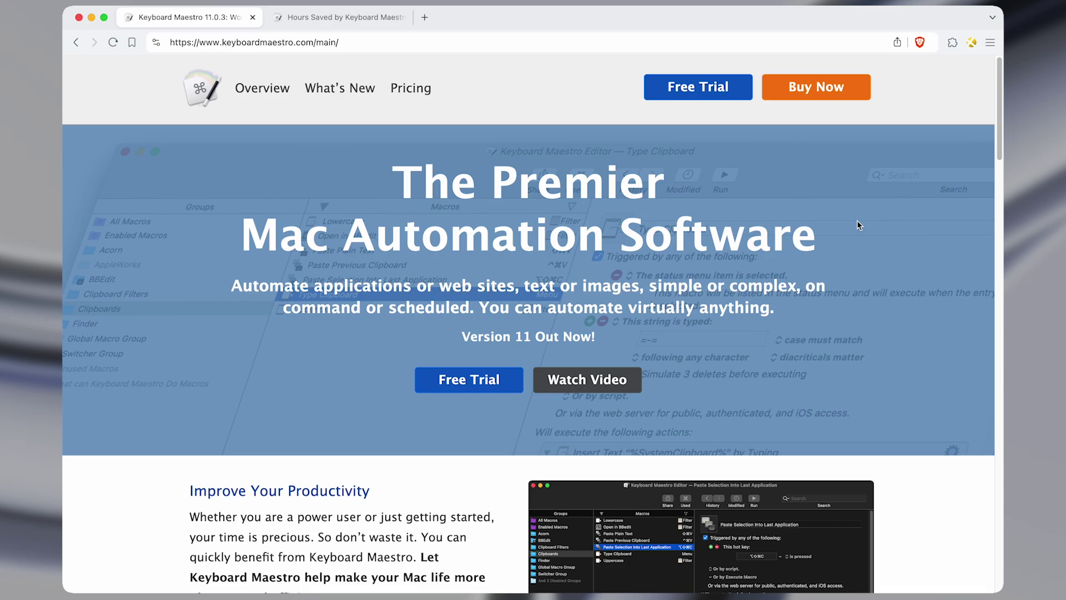
Step: Highlight and then deselect the 'Version 11 Out Now!' line on keyboardmaestro.com
scroll(494, 327, "down", 3)
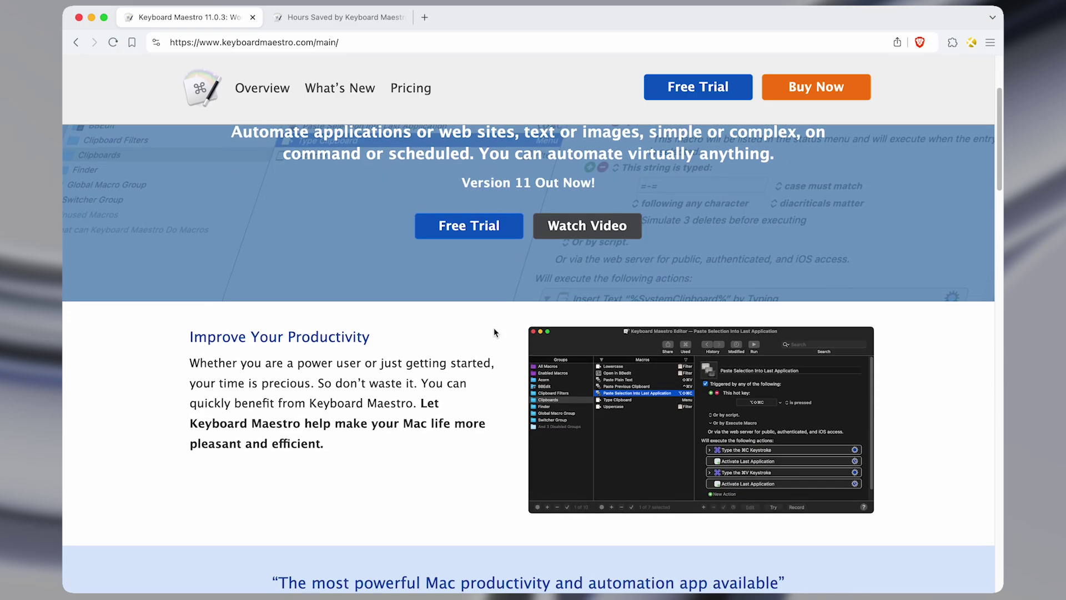
scroll(515, 252, "up", 3)
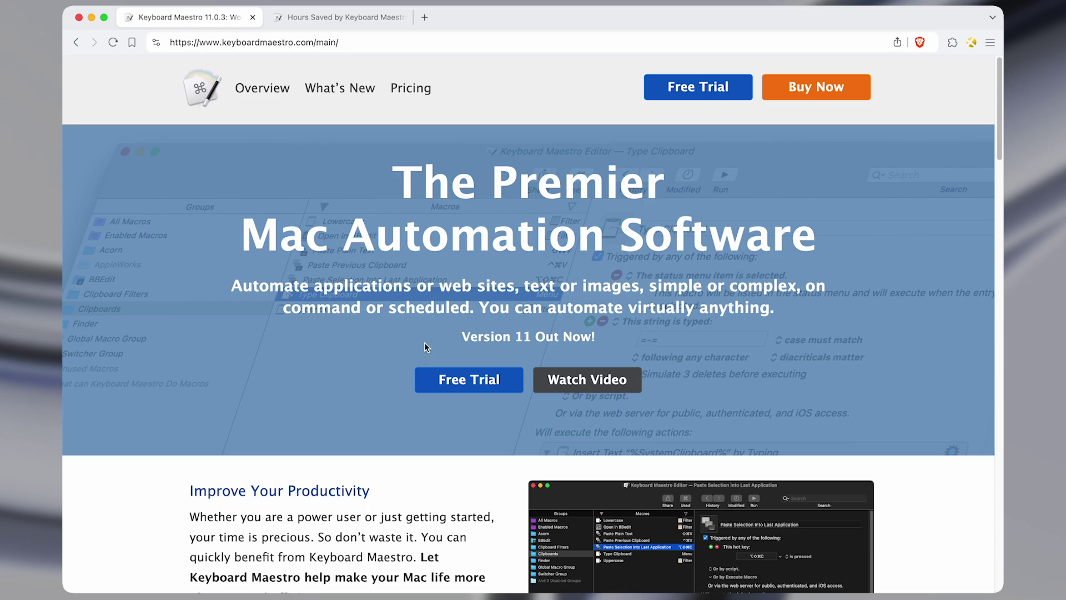
left_click_drag(461, 337, 497, 339)
left_click(497, 339)
Step: Scroll down through the Version 11 and Pricing sections, then bring up the Keyboard Maestro Editor
scroll(488, 356, "down", 2)
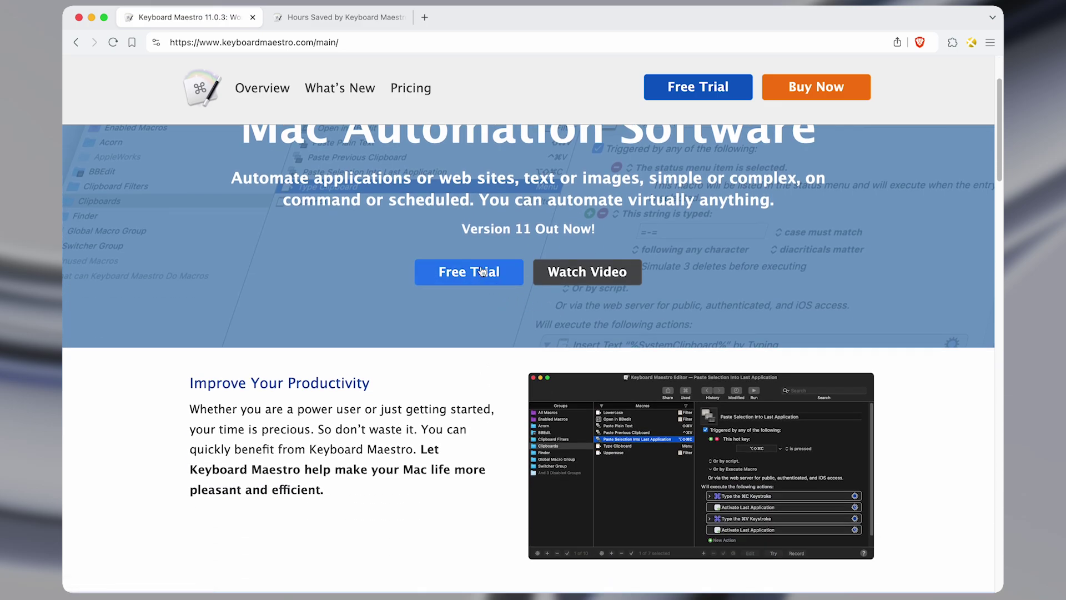
scroll(820, 408, "down", 3)
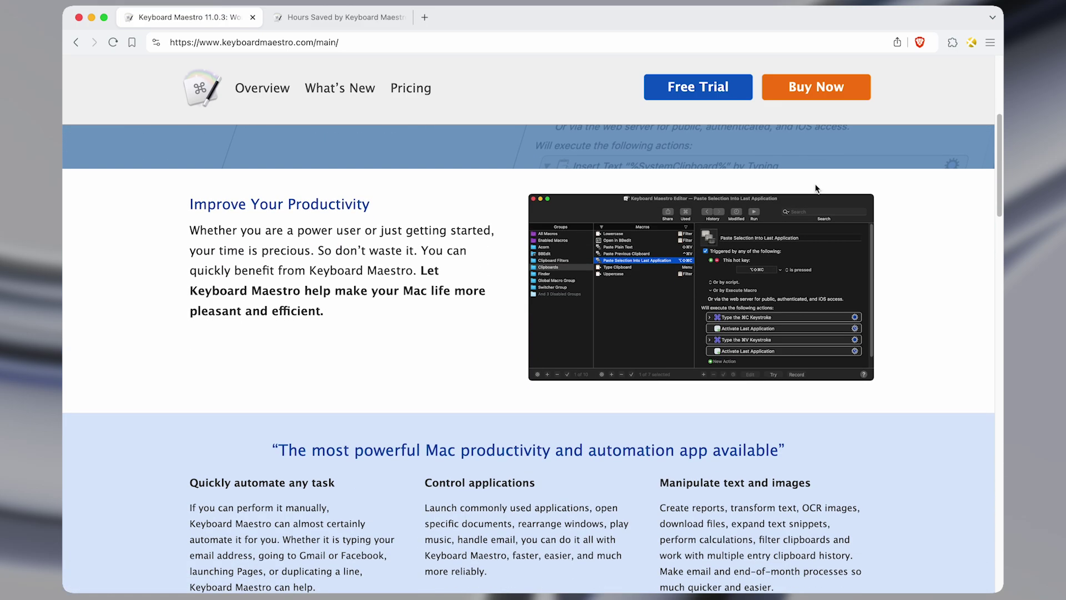
scroll(820, 409, "down", 2)
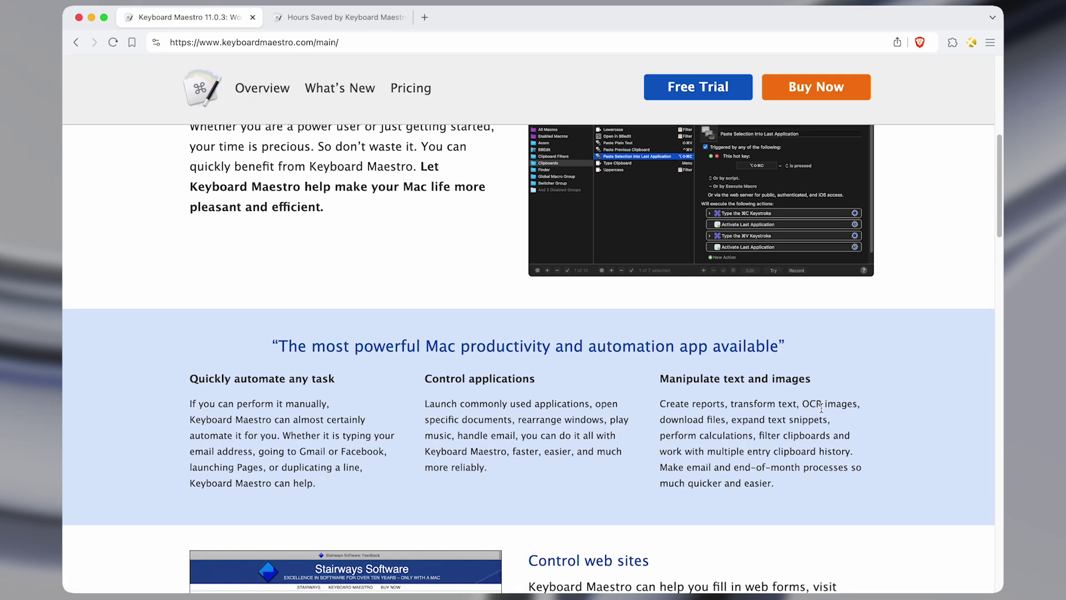
scroll(820, 408, "down", 8)
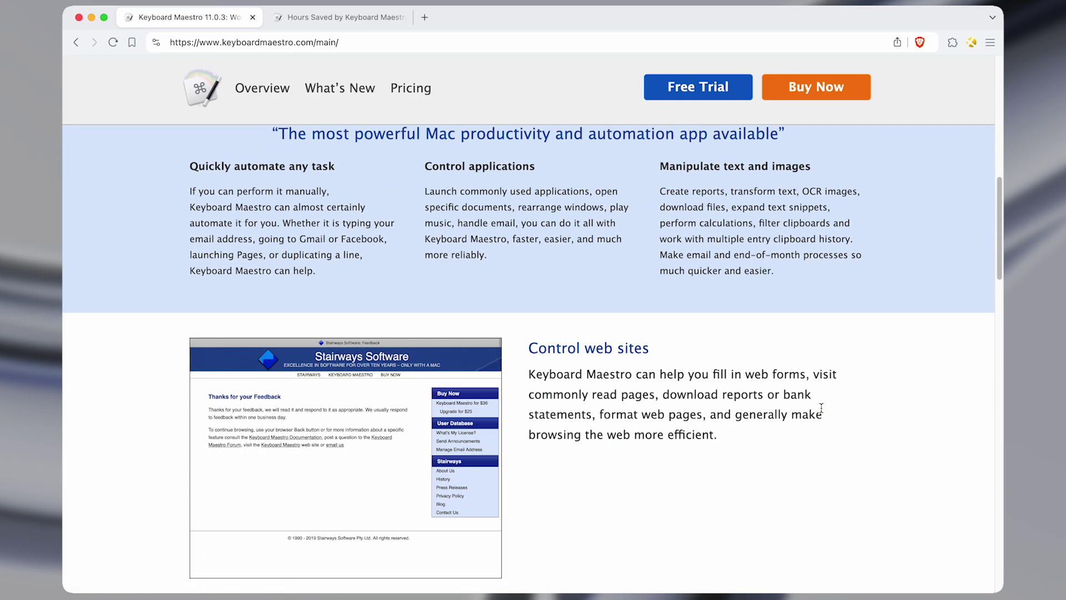
scroll(822, 410, "down", 3)
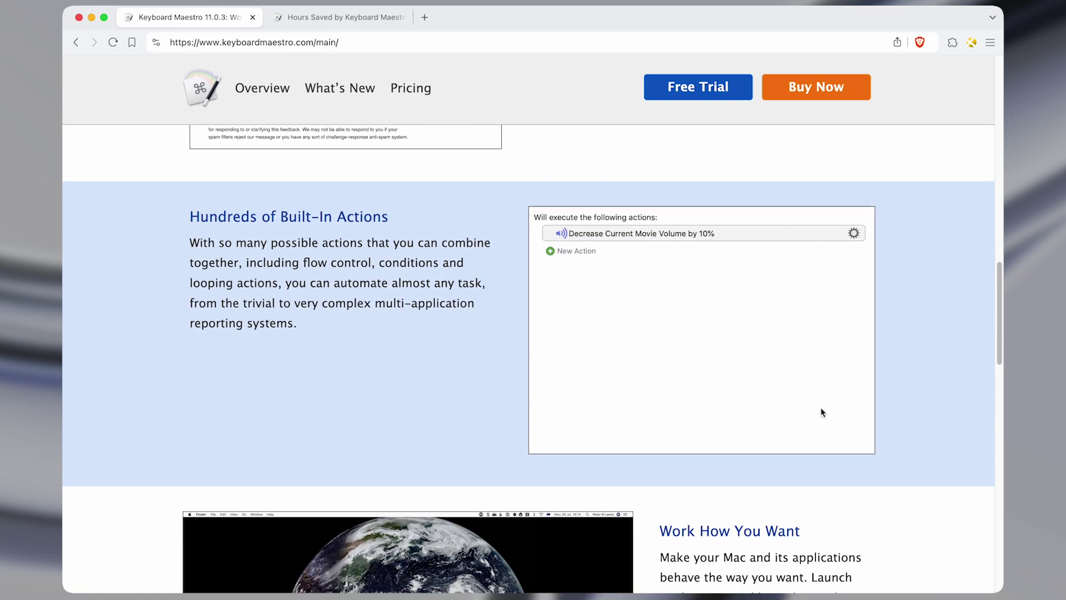
scroll(821, 412, "down", 7)
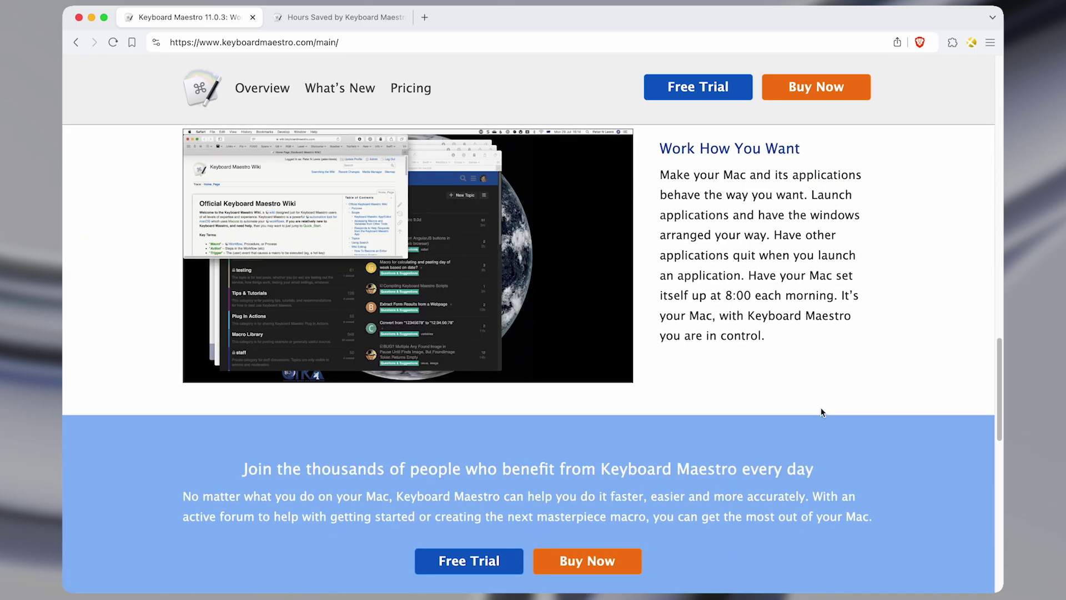
scroll(822, 412, "down", 1)
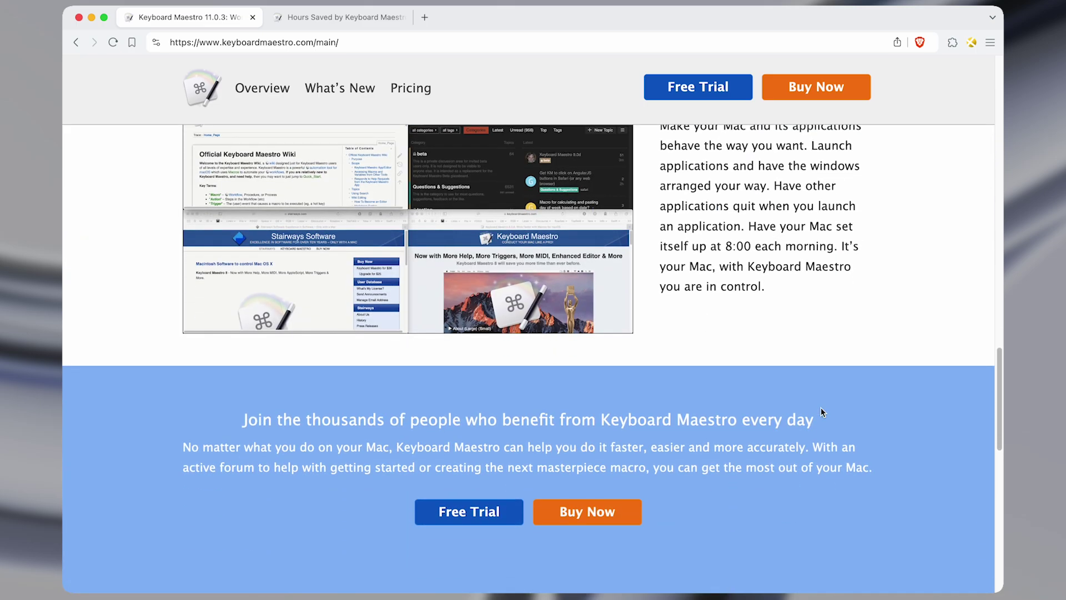
scroll(821, 411, "down", 6)
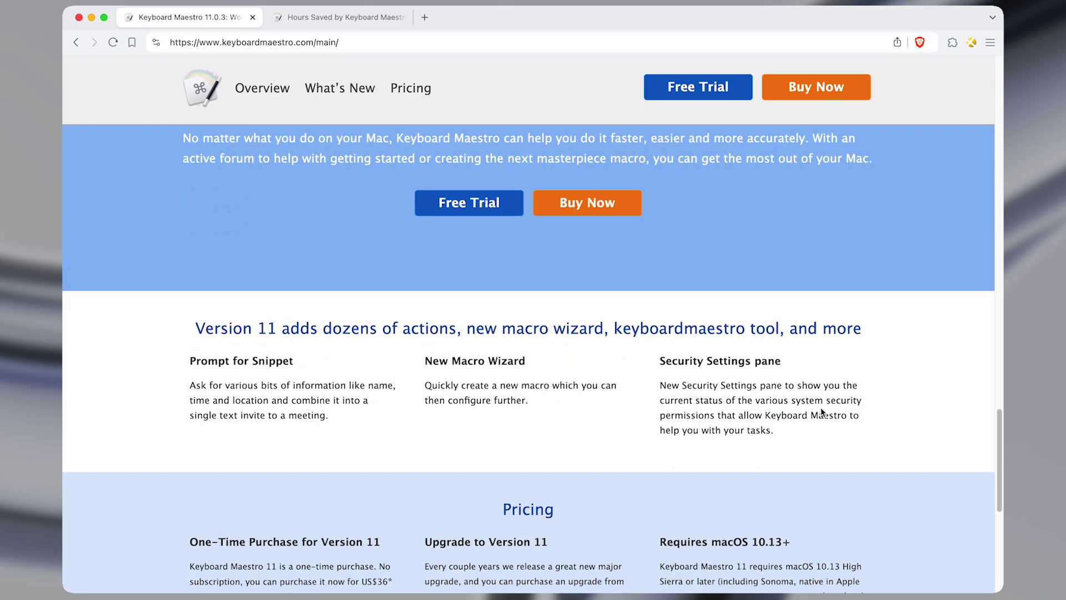
key("ctrl+alt+w")
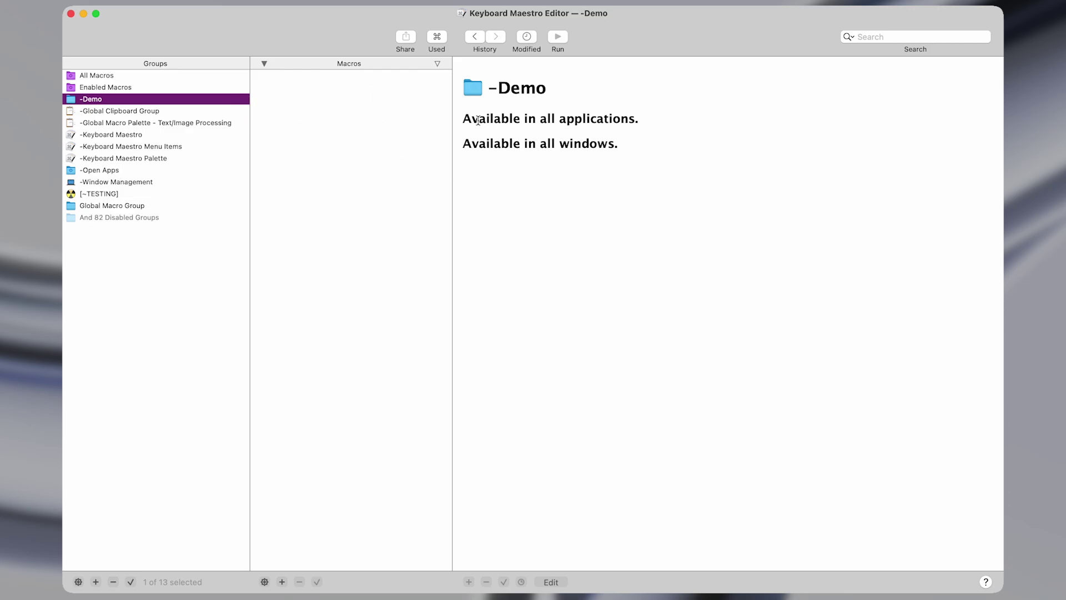
left_click_drag(477, 120, 581, 186)
left_click(581, 185)
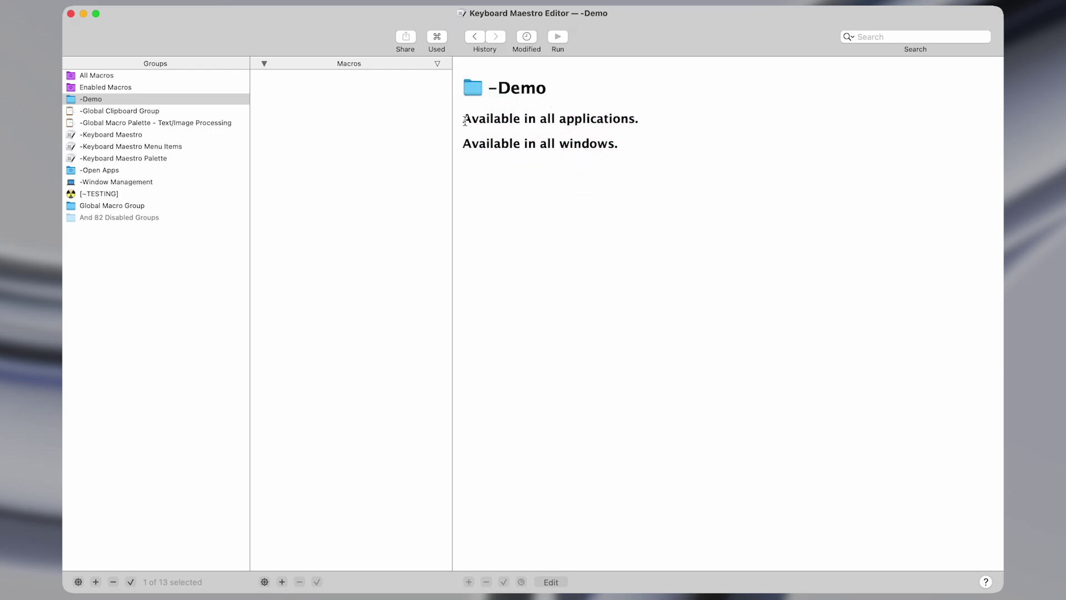
Step: Enable View > Start Editing Macros and create a new Untitled Macro in the -Demo group
left_click(244, 6)
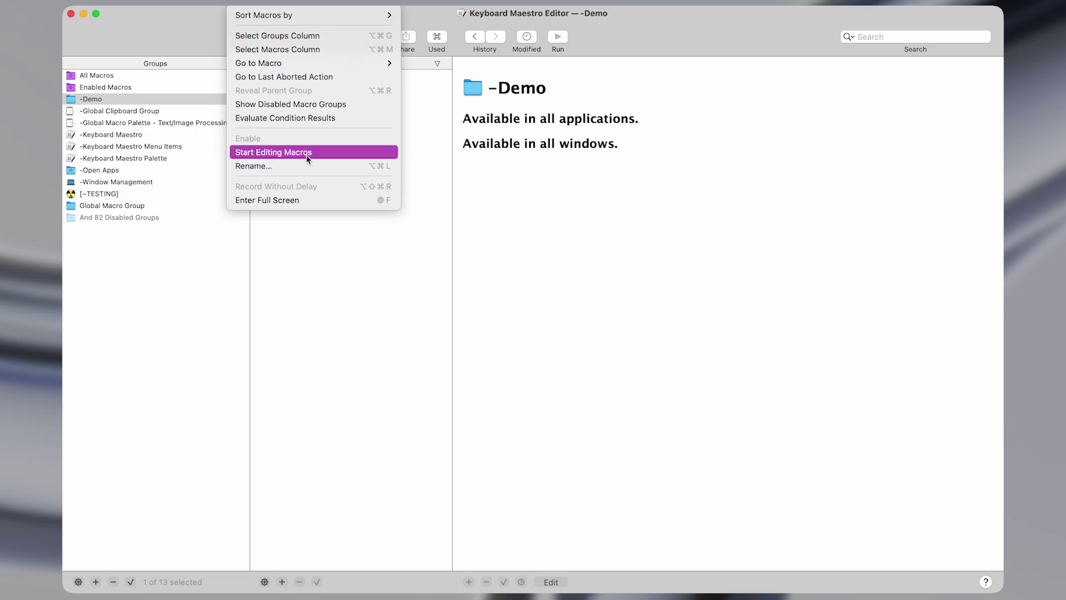
left_click(272, 158)
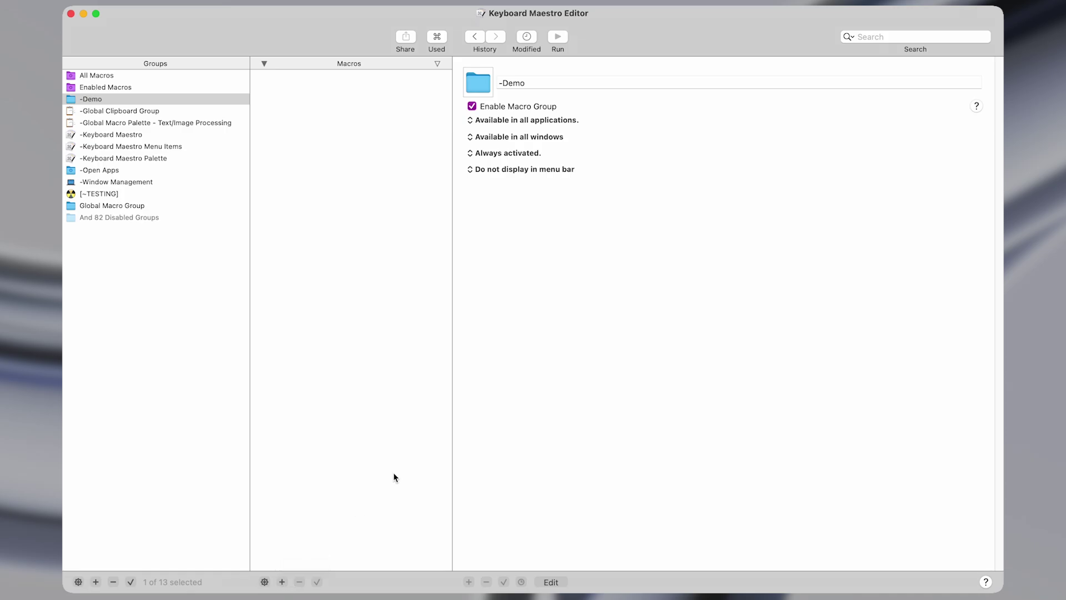
key("super+n")
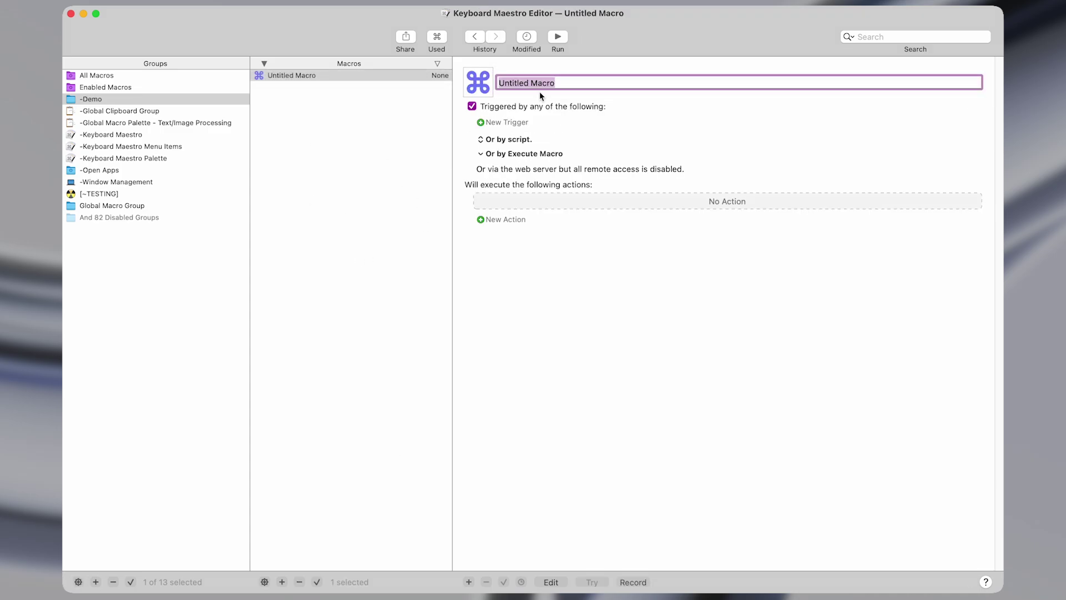
Step: Enter 'My first macro' as the new macro's name
type("My firs")
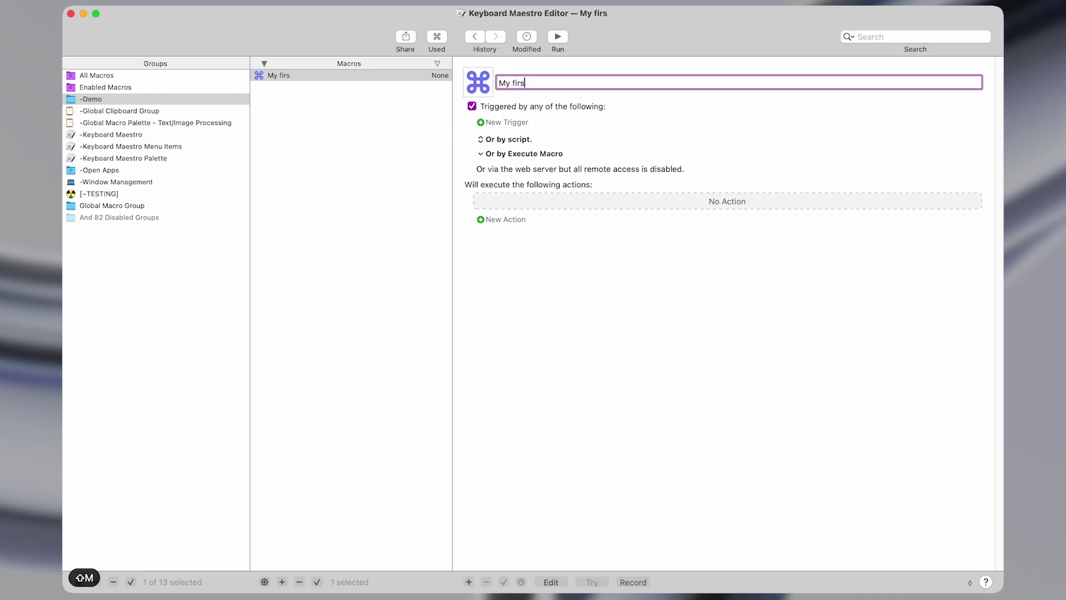
type("t macro")
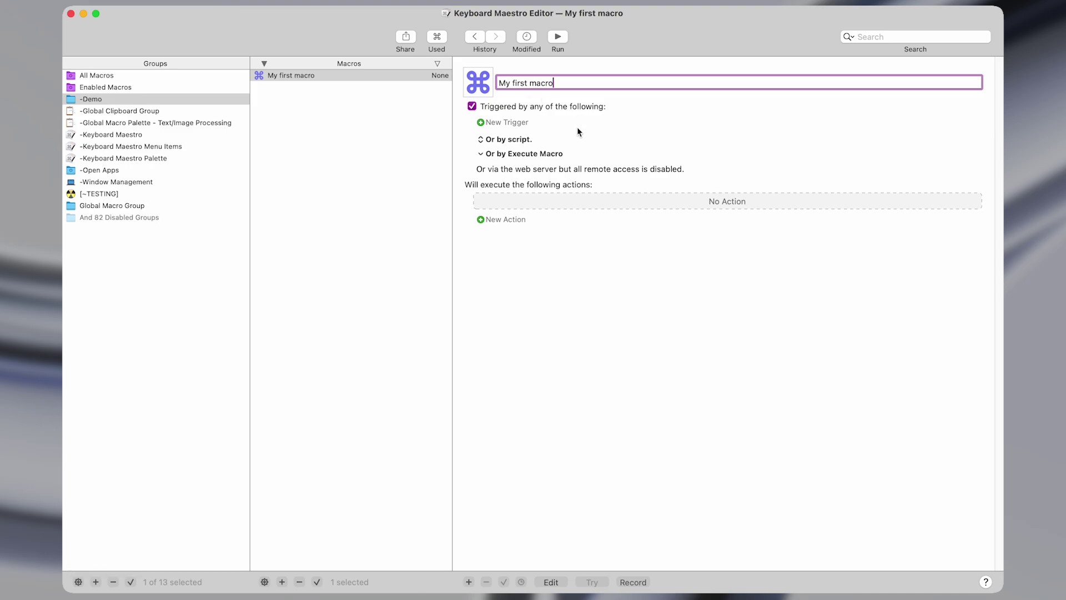
left_click(660, 120)
Step: Add a Hot Key Trigger to 'My first macro' with the shortcut ⌃⌥N
left_click(494, 123)
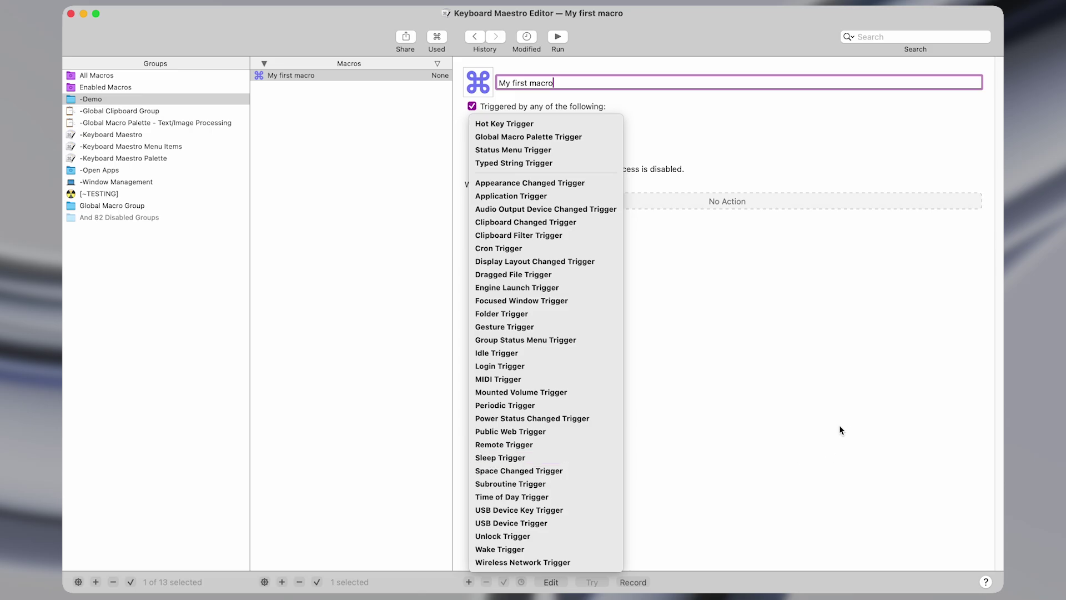
left_click(482, 129)
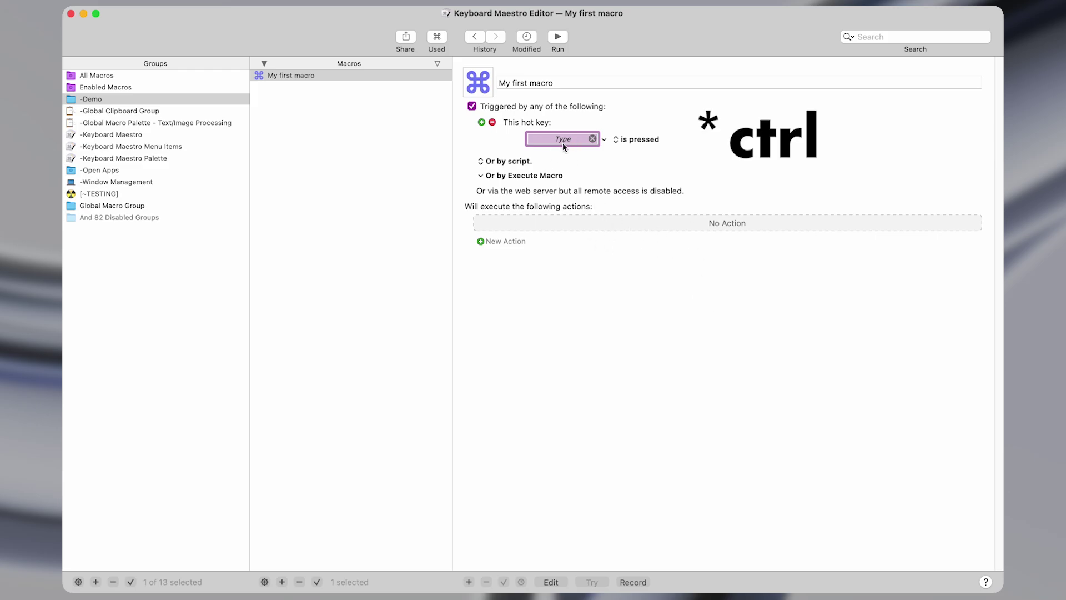
key("ctrl+alt+n")
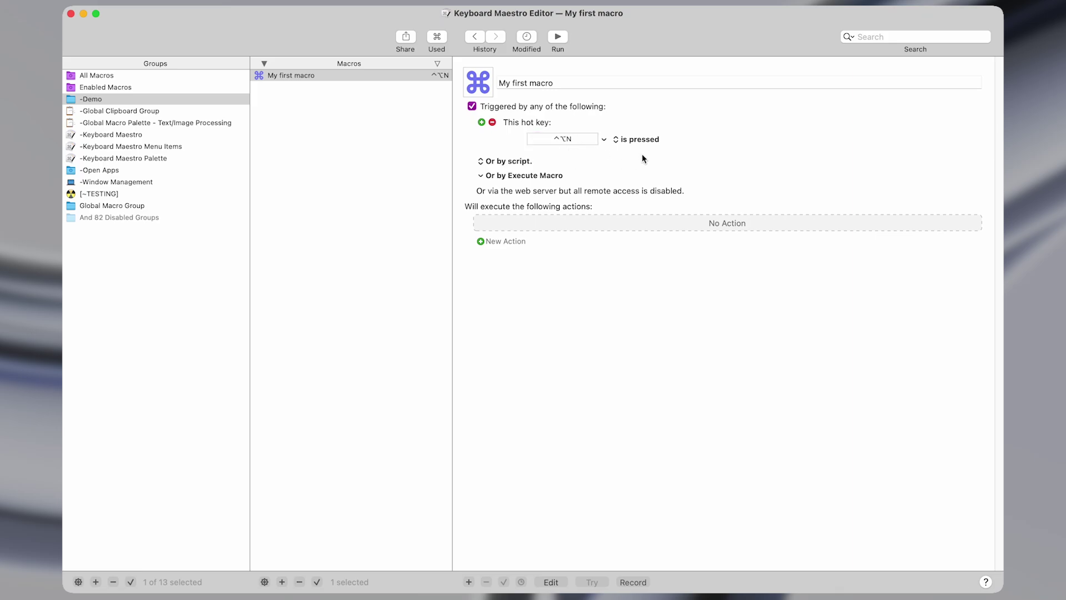
Step: Leave the hot key set to 'is pressed' and show the Actions browser
left_click(624, 144)
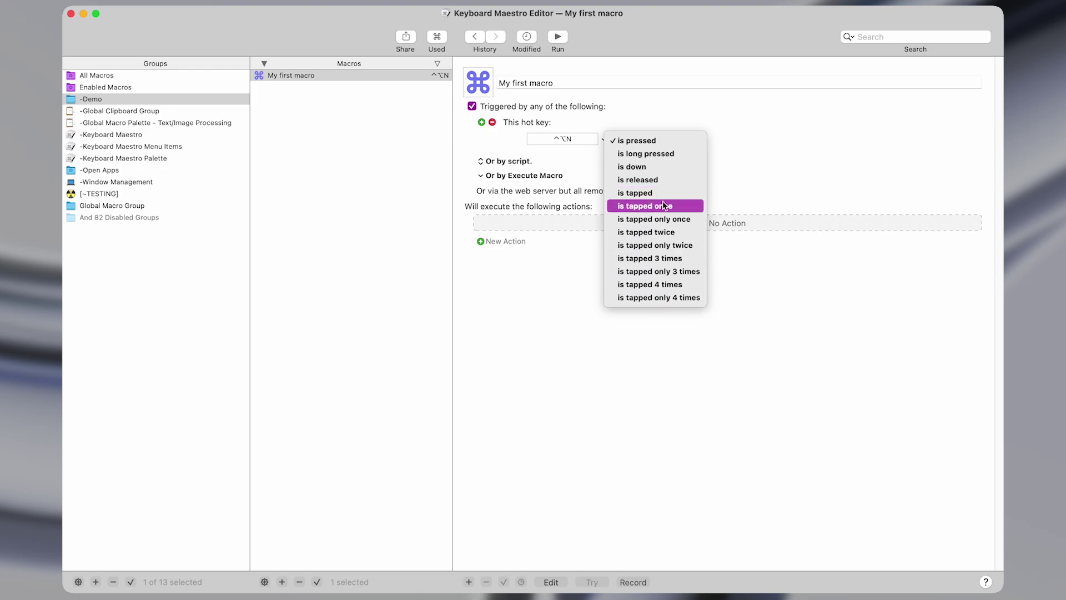
left_click(649, 141)
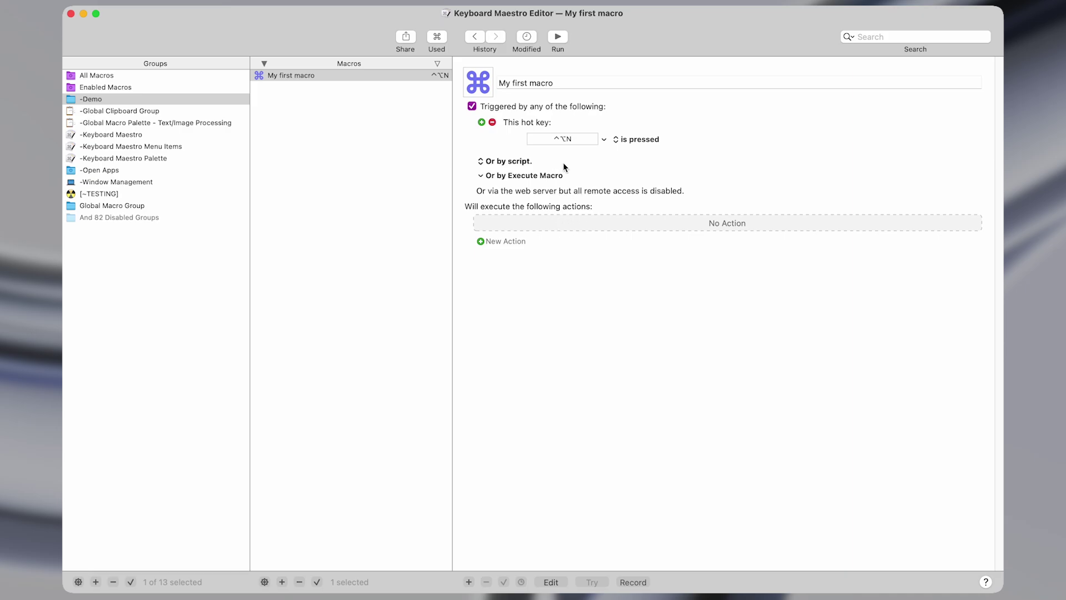
left_click(495, 241)
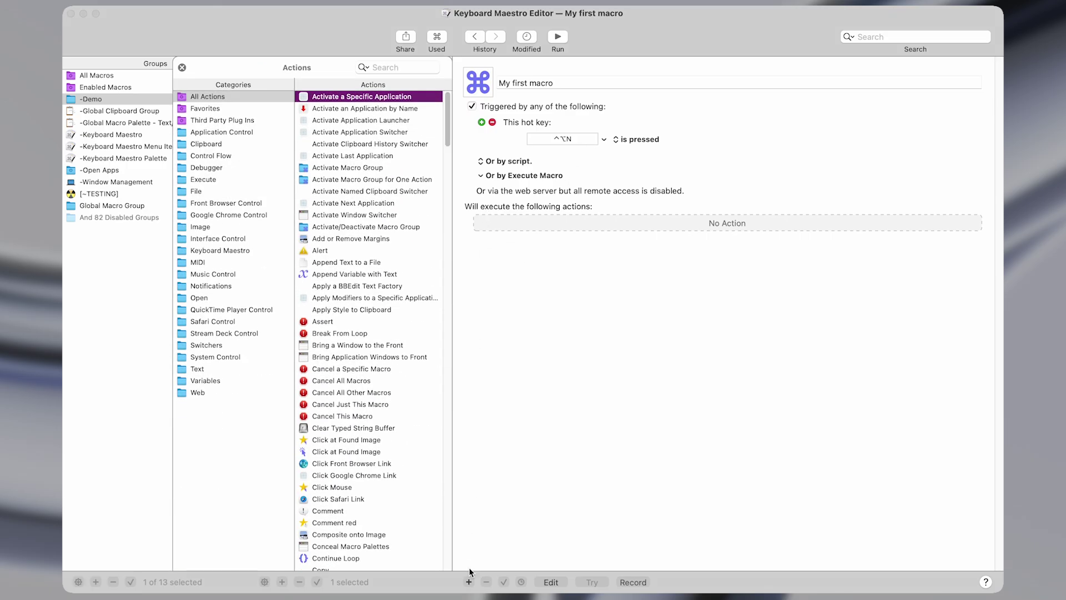
left_click(471, 581)
left_click(469, 582)
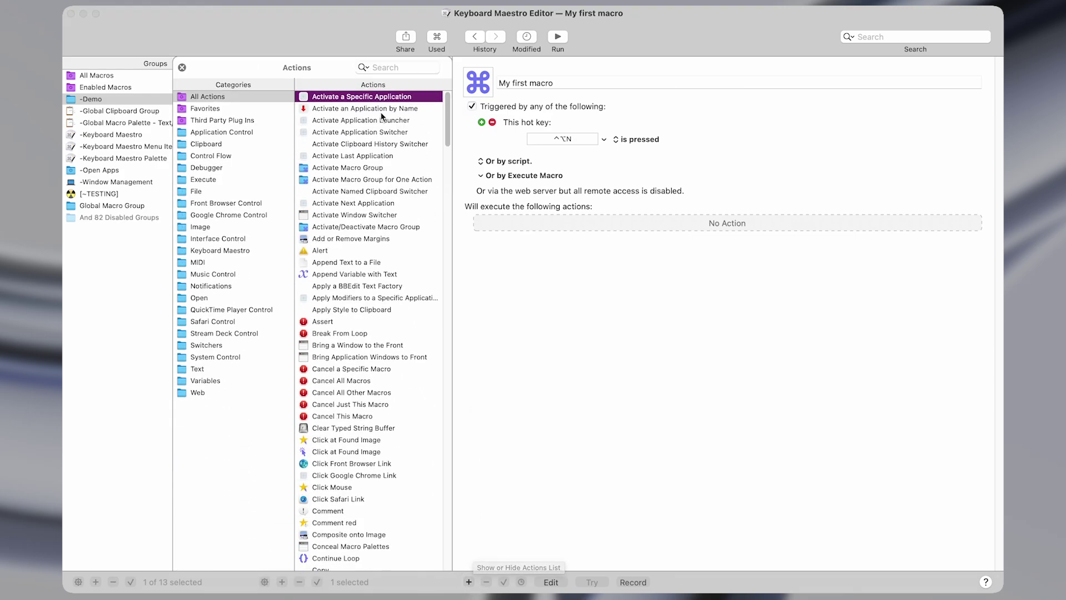
scroll(364, 234, "down", 20)
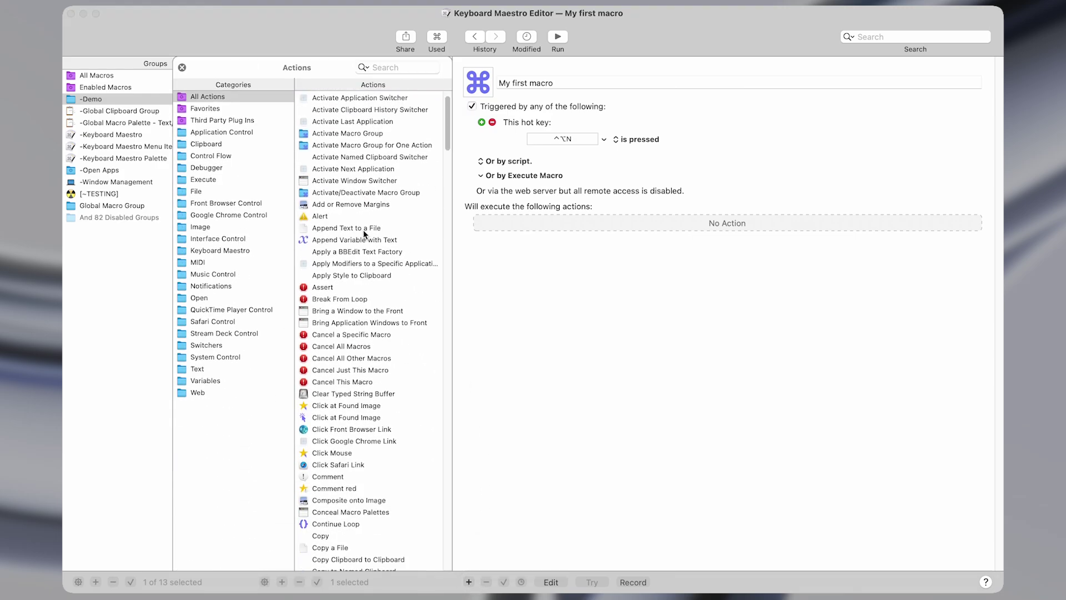
scroll(363, 233, "up", 20)
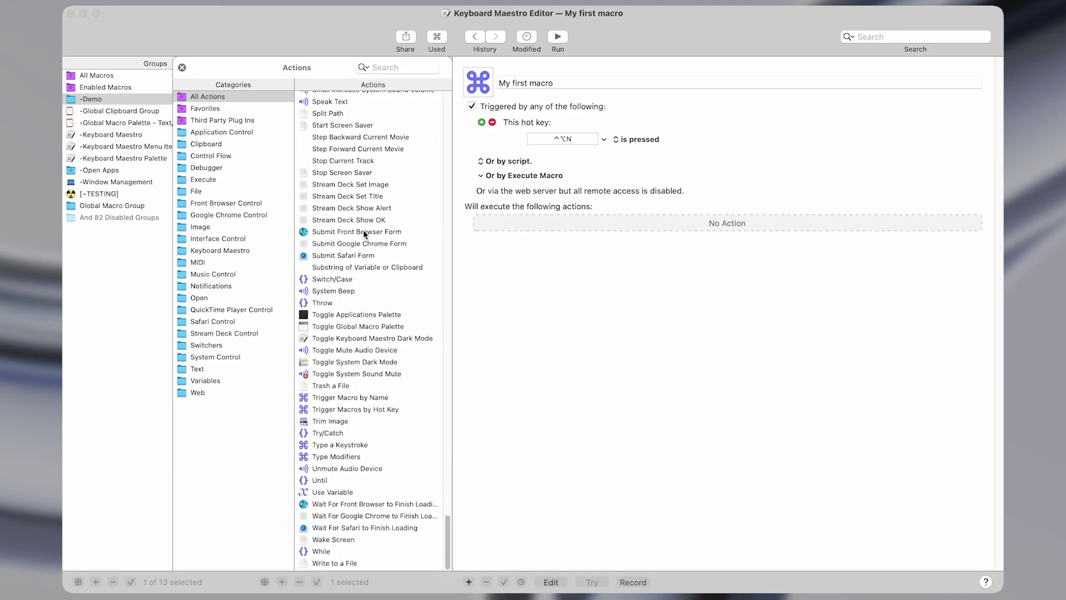
left_click(300, 100)
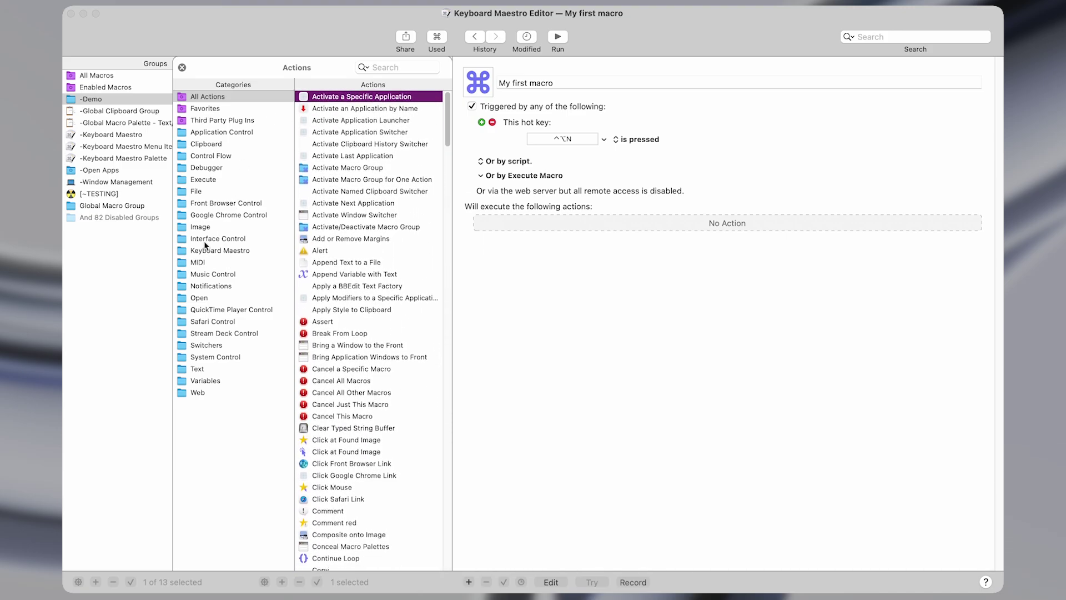
left_click(235, 308)
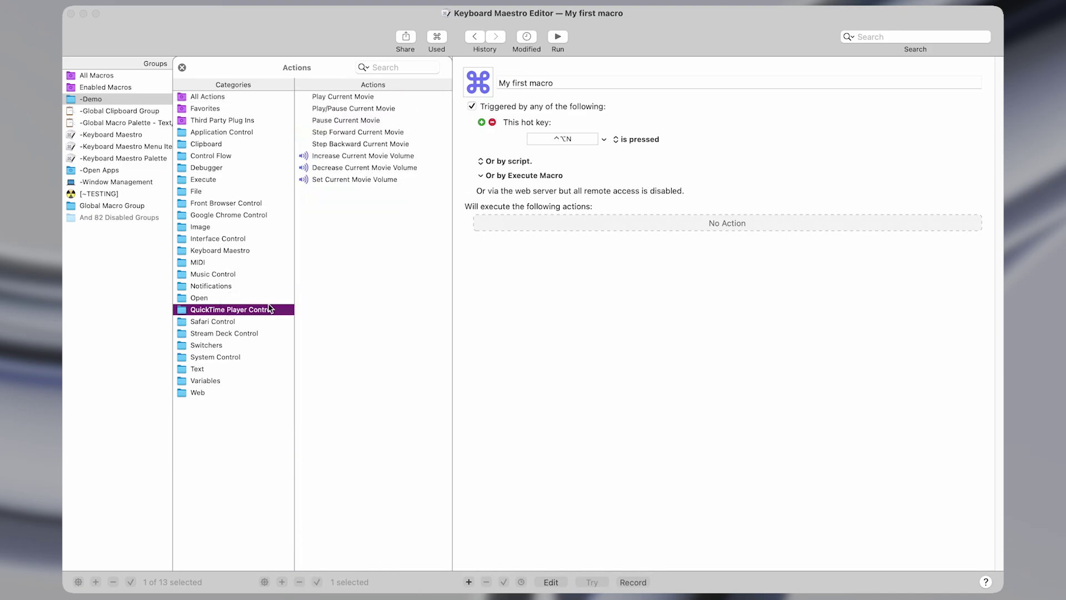
left_click(239, 216)
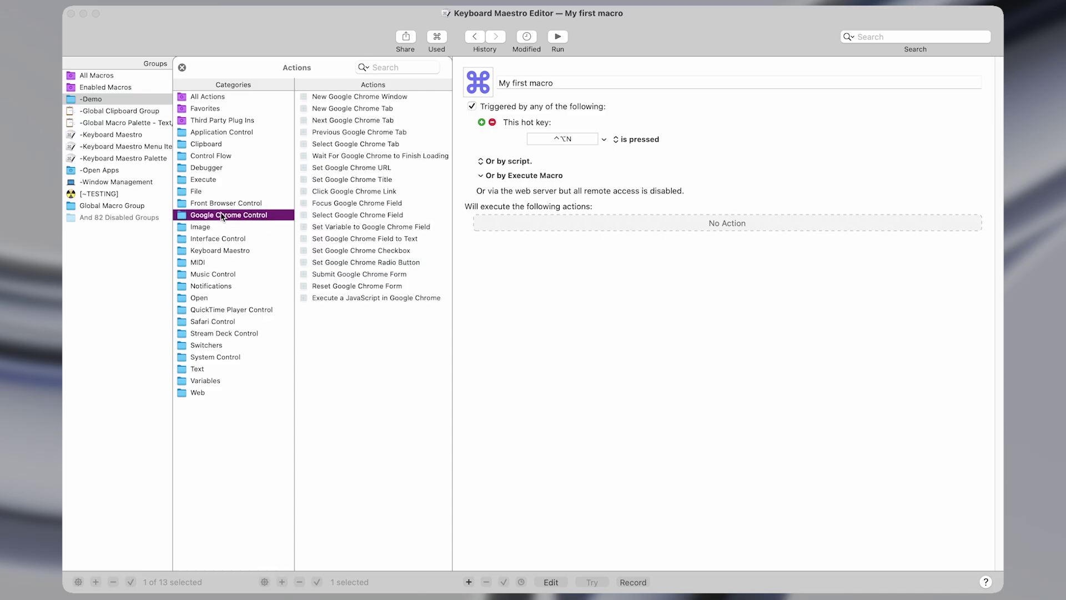
left_click(217, 98)
scroll(394, 173, "down", 15)
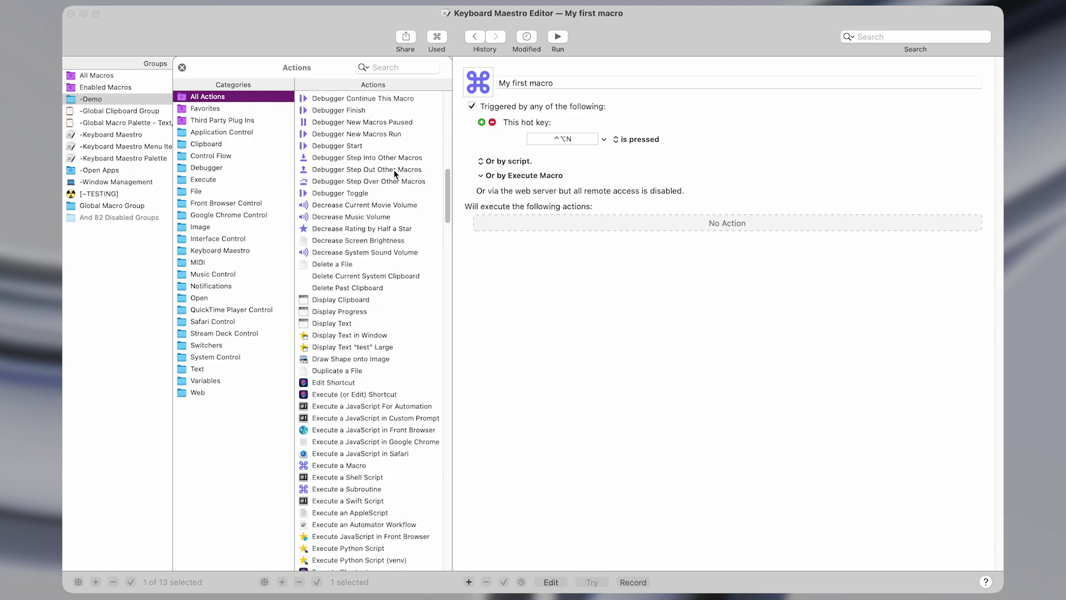
scroll(394, 171, "up", 15)
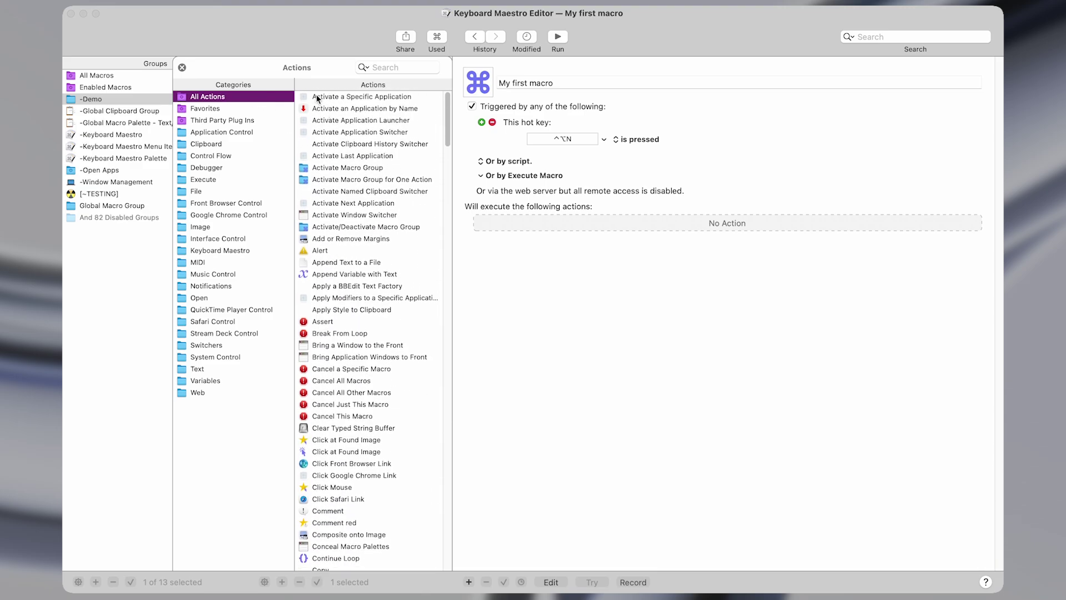
Step: Add an Activate a Specific Application action targeting Notes, then show the system Input menu
double_click(316, 97)
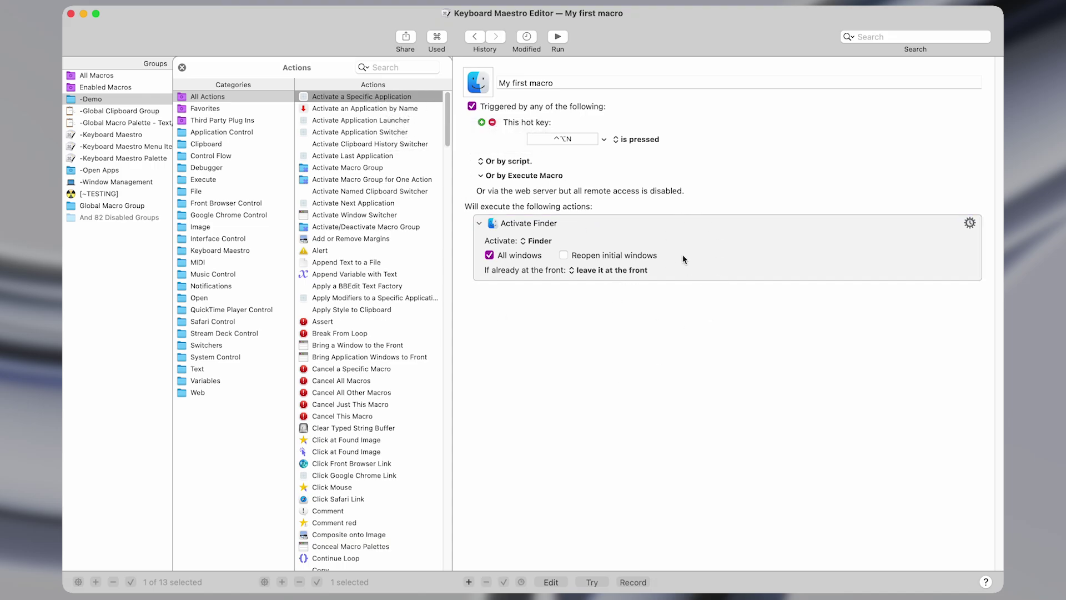
left_click(536, 241)
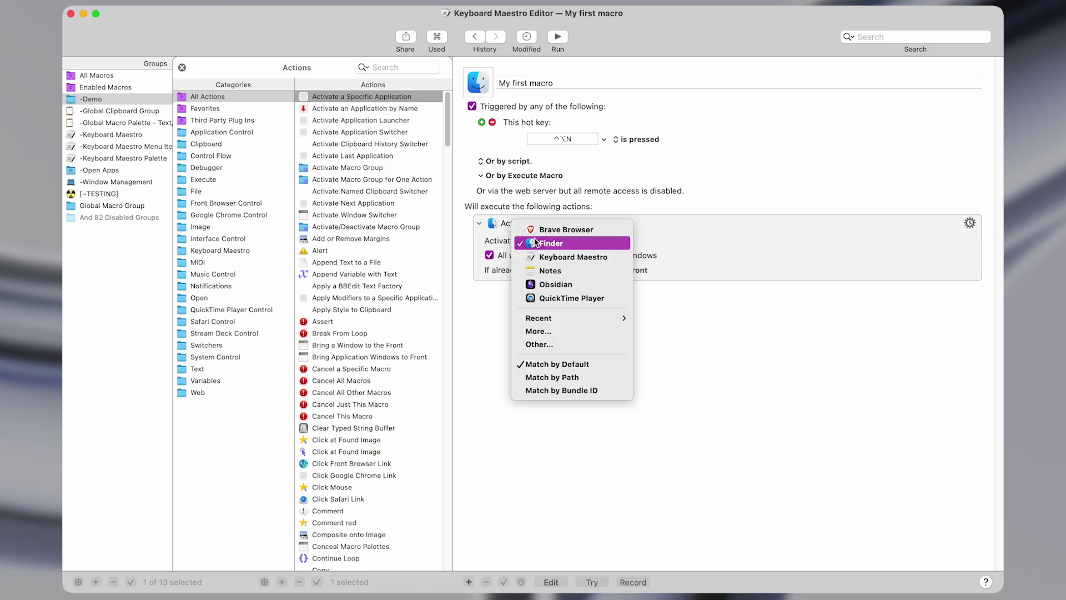
left_click(537, 271)
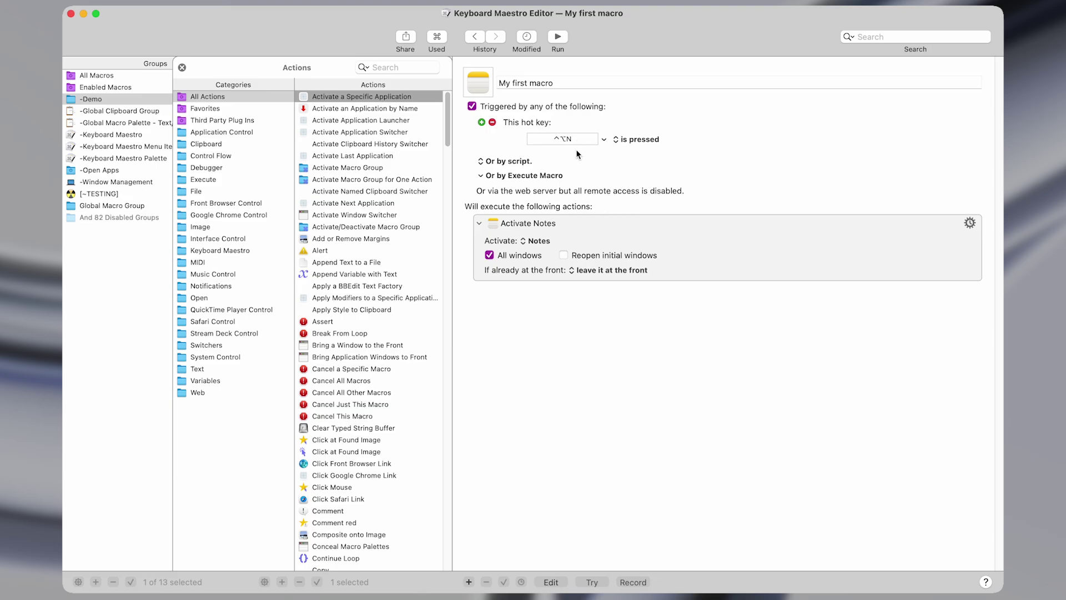
left_click(565, 233)
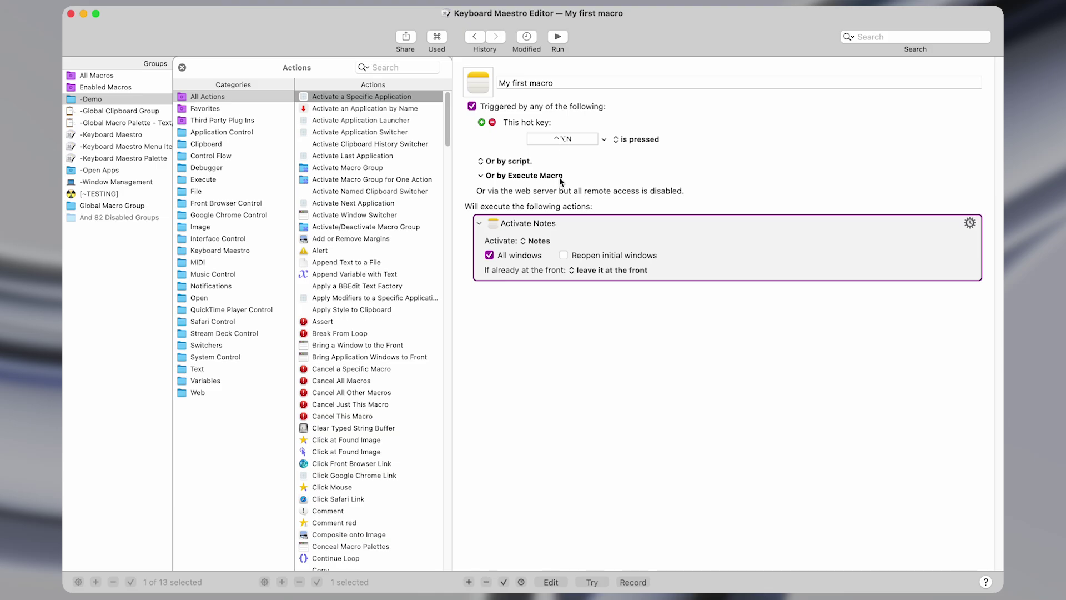
left_click(716, 2)
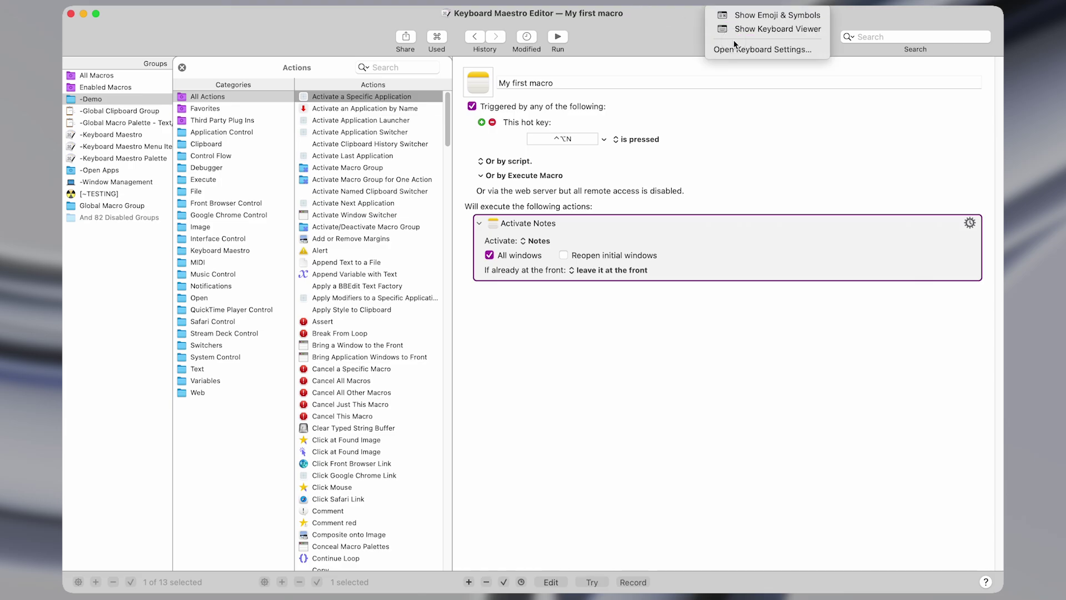
Step: Show the Keyboard Viewer, highlight its Command keys, then close it
left_click(728, 29)
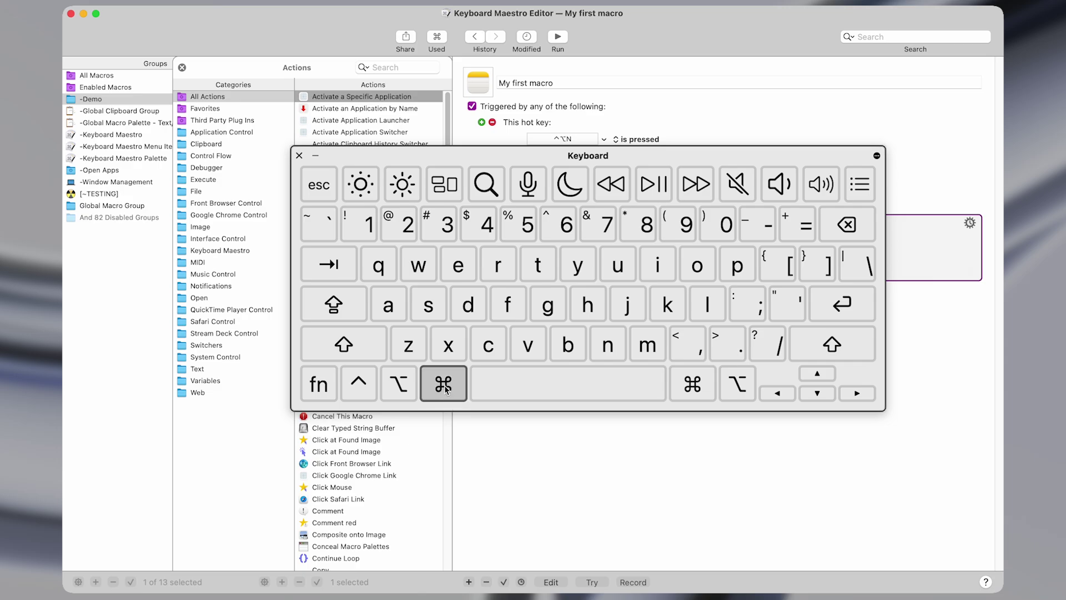
key("super")
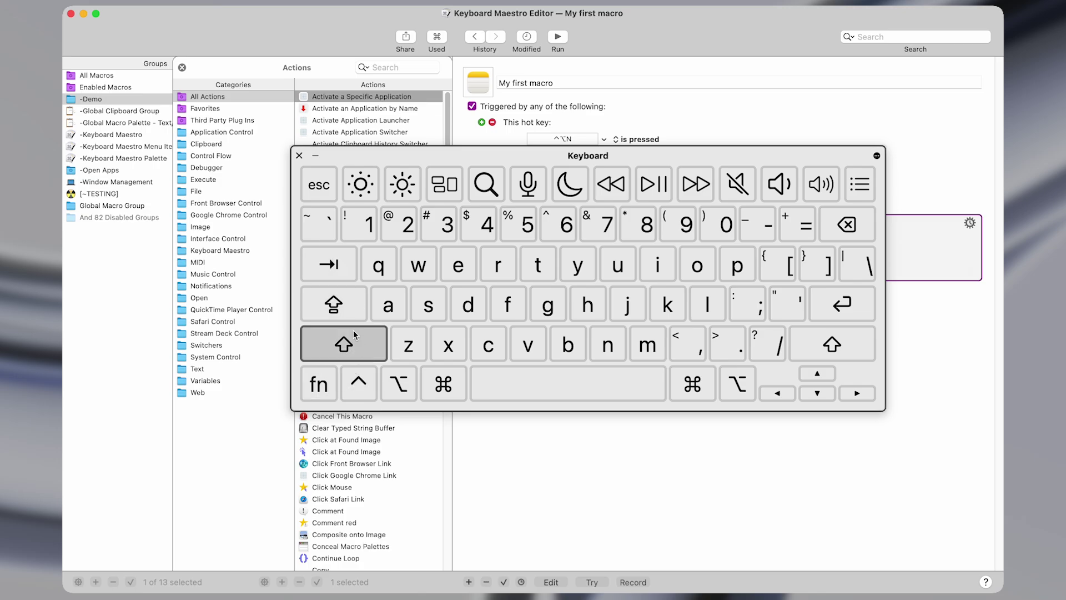
left_click(299, 155)
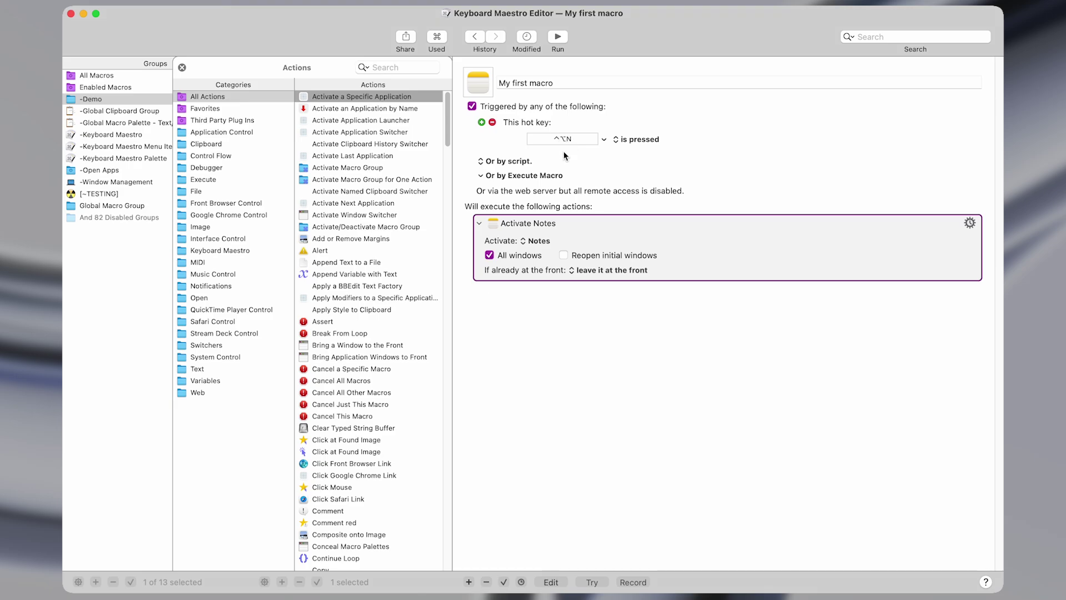
Step: Run the macro with ⌃⌥N to bring up Notes, then close Notes with ⌃⌥W
left_click(509, 161)
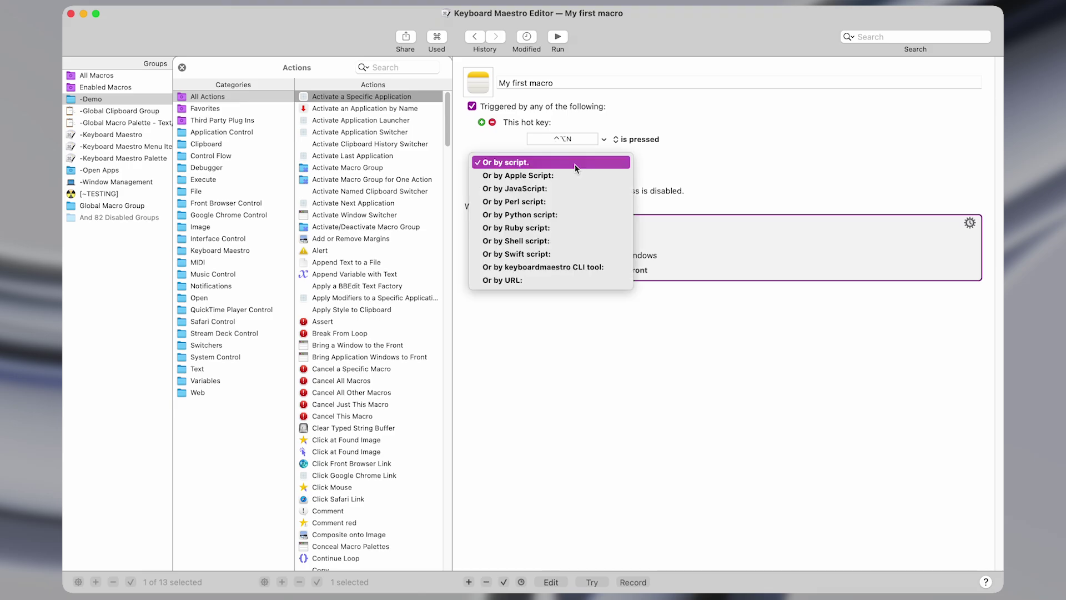
left_click(553, 154)
key("ctrl+alt+n")
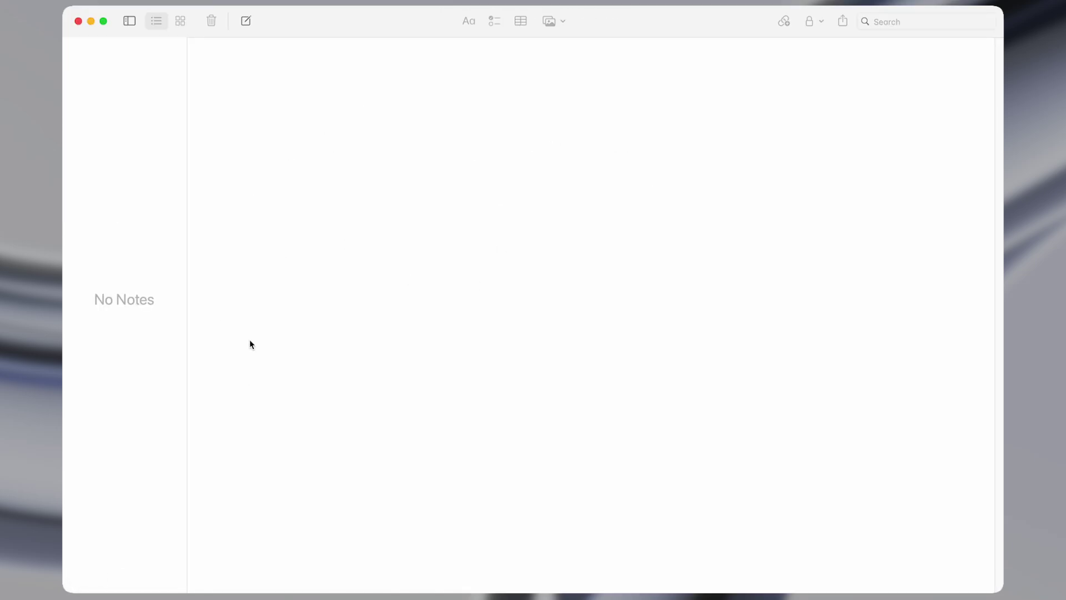
key("ctrl+alt+w")
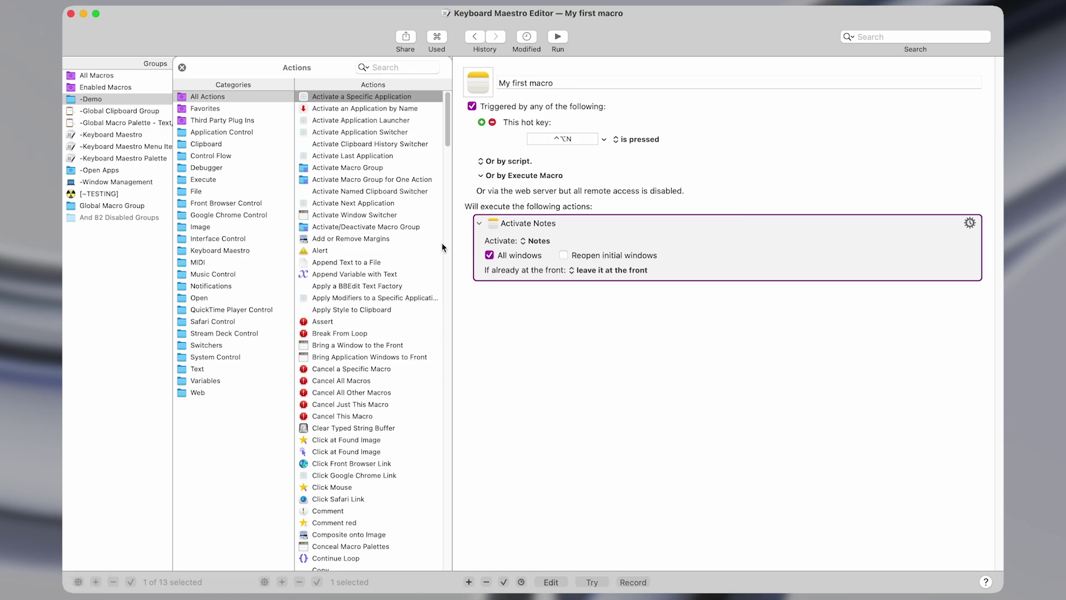
Step: Close the Actions browser so the Macros list shows 'My first macro'
scroll(331, 293, "down", 20)
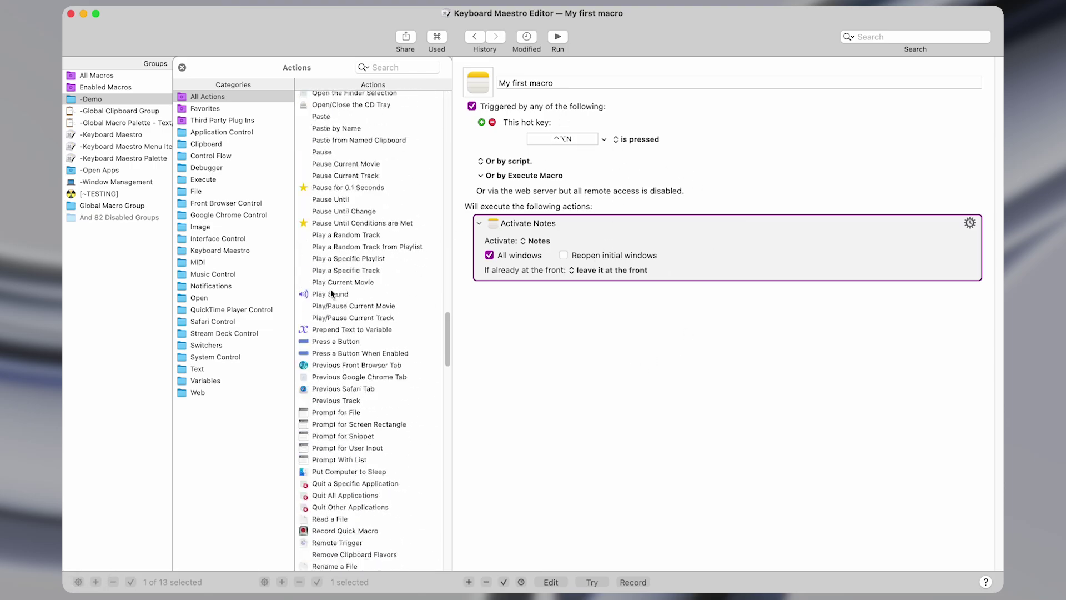
scroll(331, 289, "up", 20)
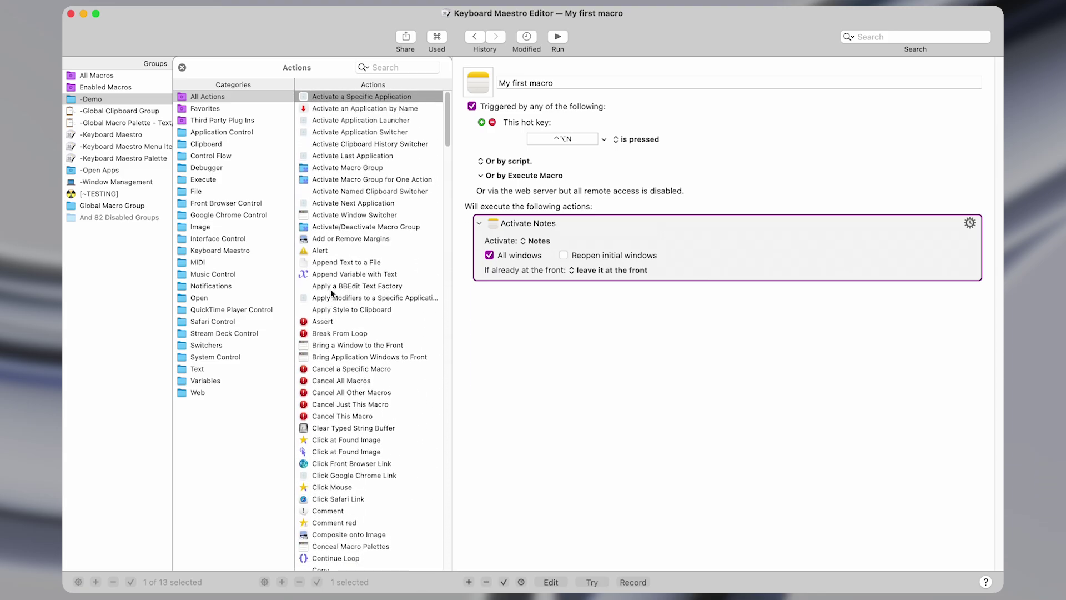
scroll(331, 289, "down", 3)
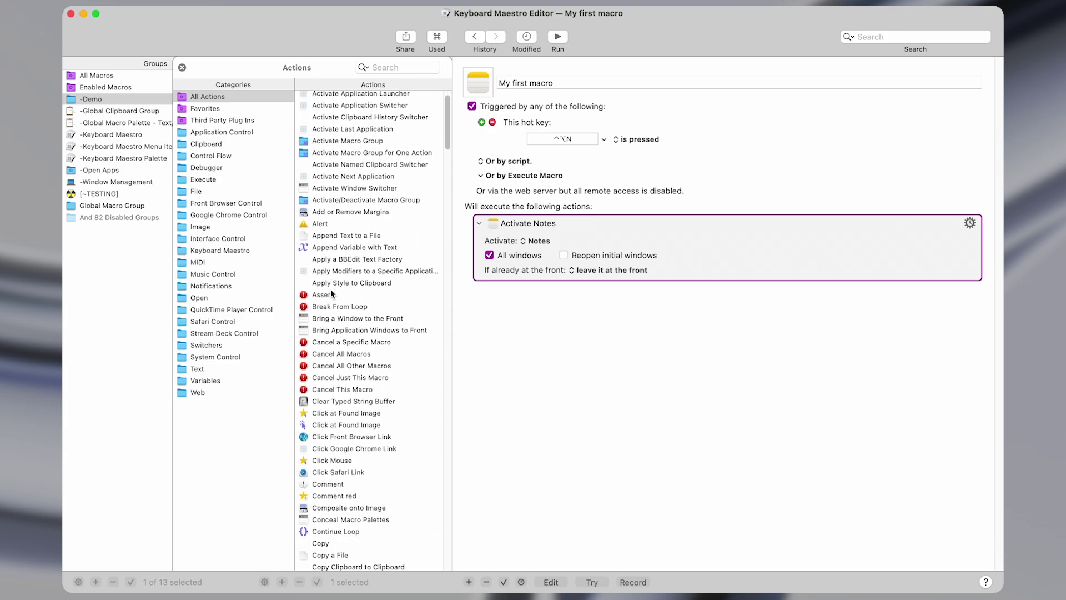
scroll(331, 288, "up", 5)
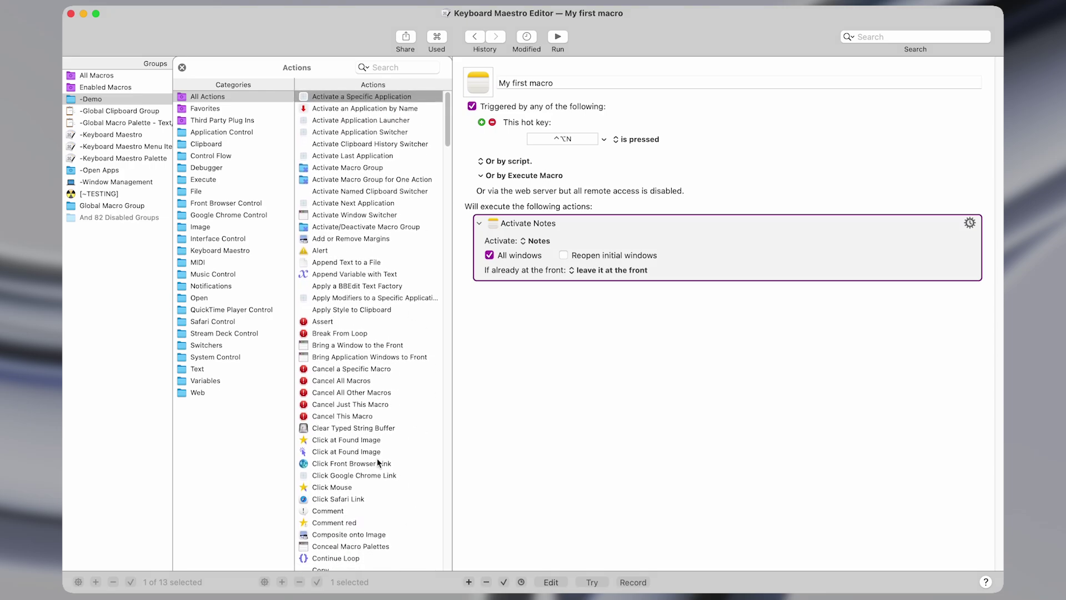
left_click(182, 67)
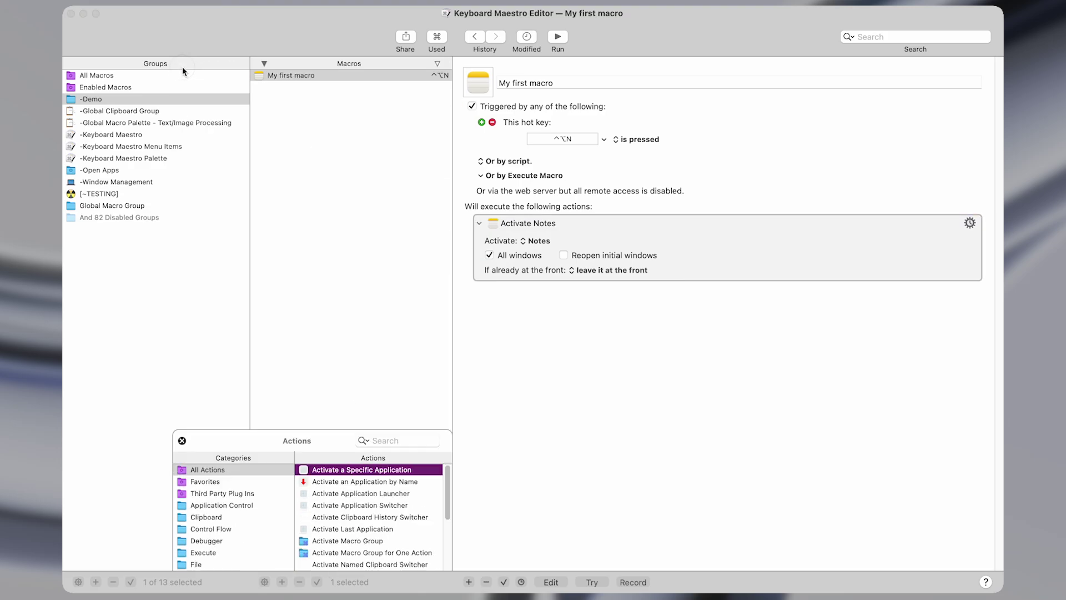
Step: Disable My first macro from its right-click menu
right_click(306, 78)
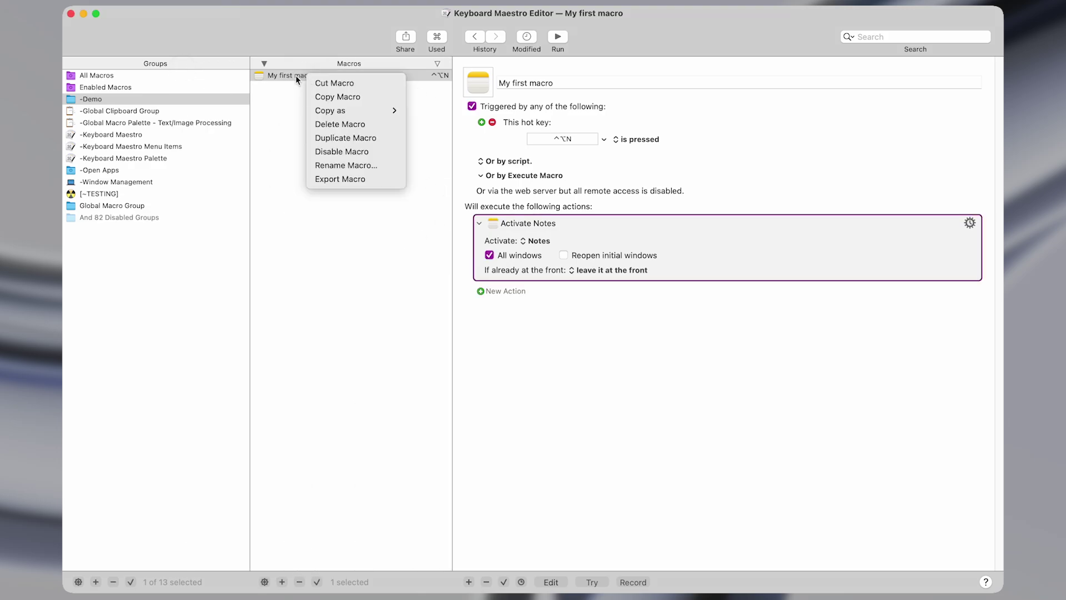
left_click(295, 75)
left_click(399, 75)
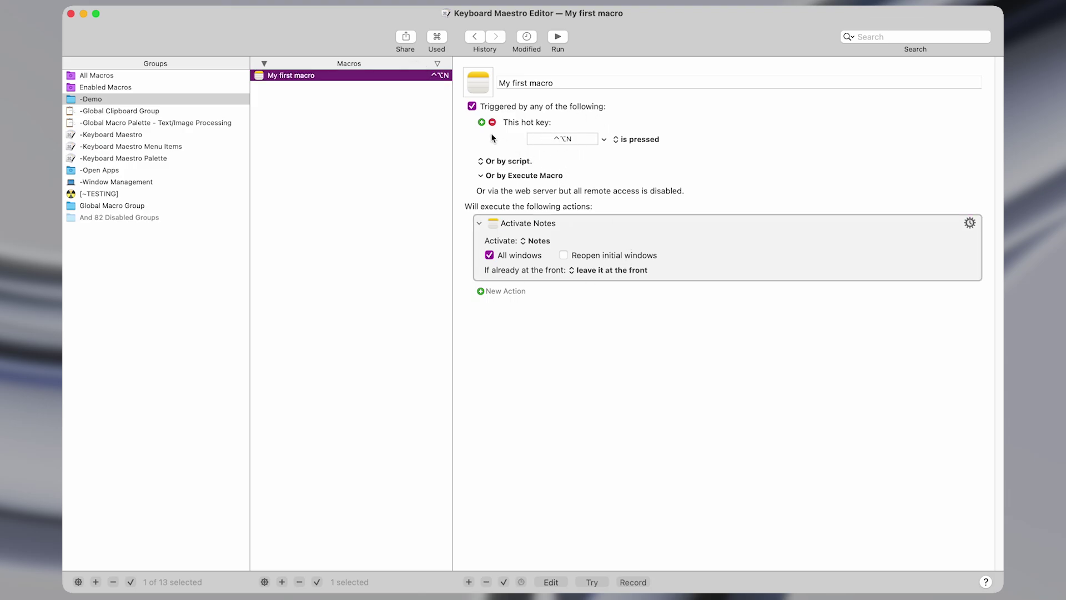
right_click(329, 81)
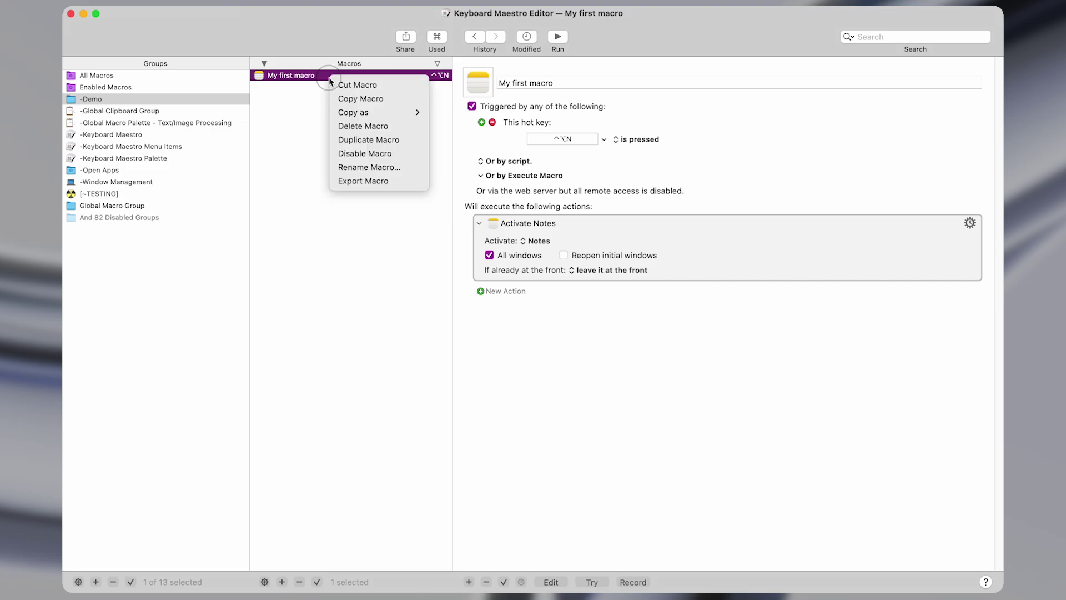
left_click(378, 156)
Step: With the macro still disabled, press ⌃⌥N to confirm the hot key no longer brings up Notes
right_click(355, 77)
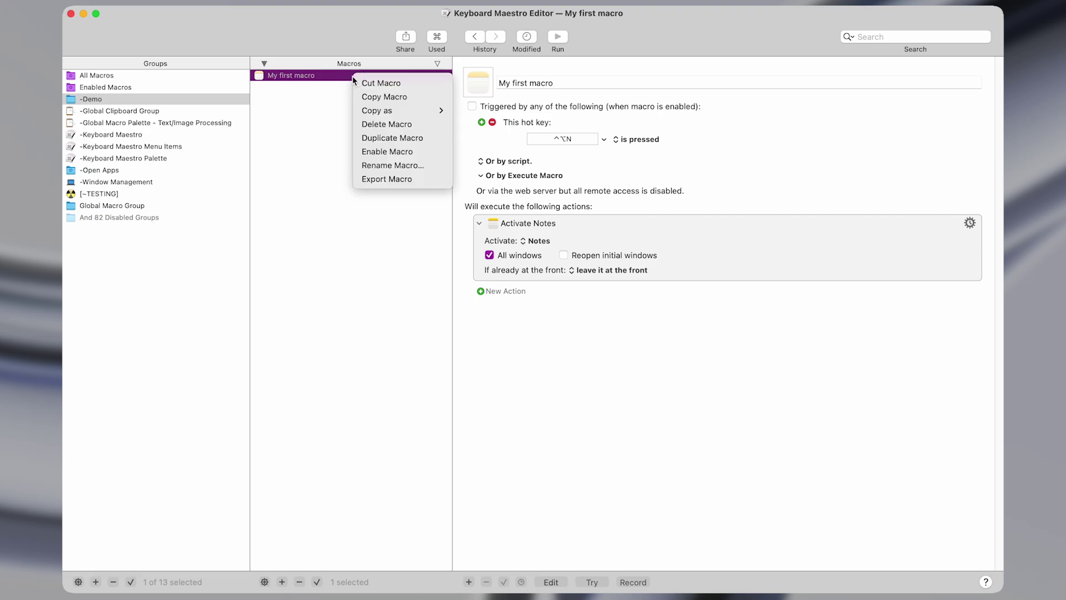
left_click(383, 156)
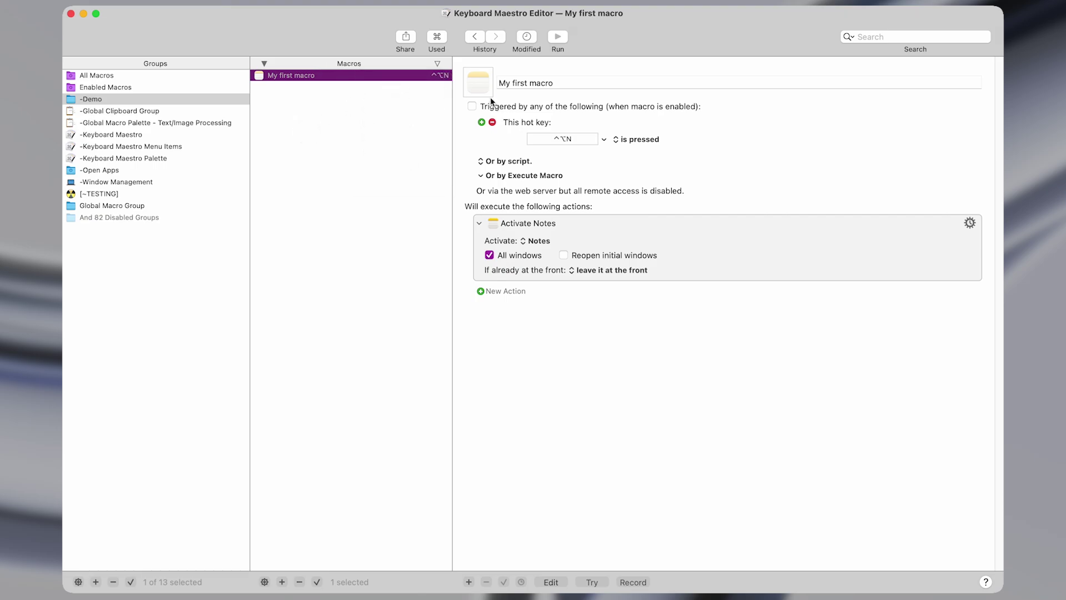
left_click(669, 251)
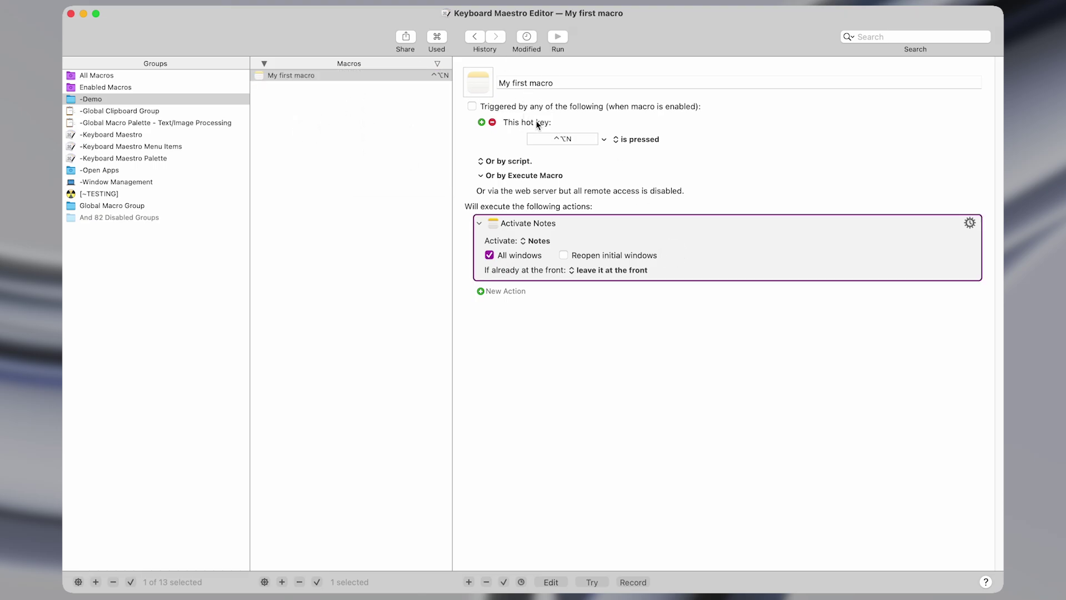
key("ctrl+alt+n")
key("ctrl+alt+n")
key("ctrl+alt+n")
key("ctrl+alt+n")
key("ctrl+alt+n")
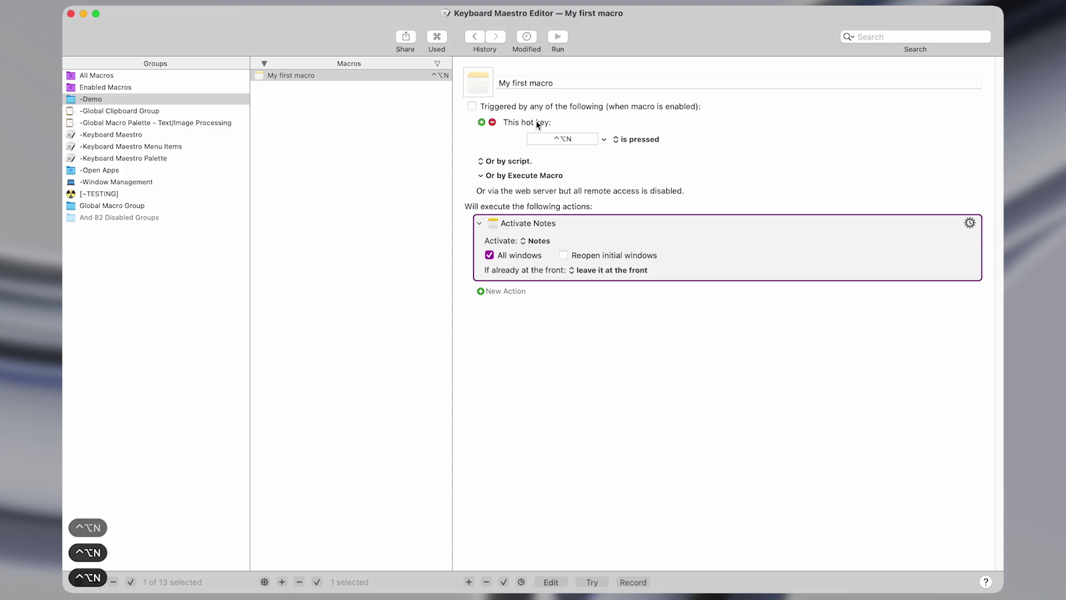
Step: Re-enable My first macro so its ⌃⌥N trigger is active again
left_click(378, 75)
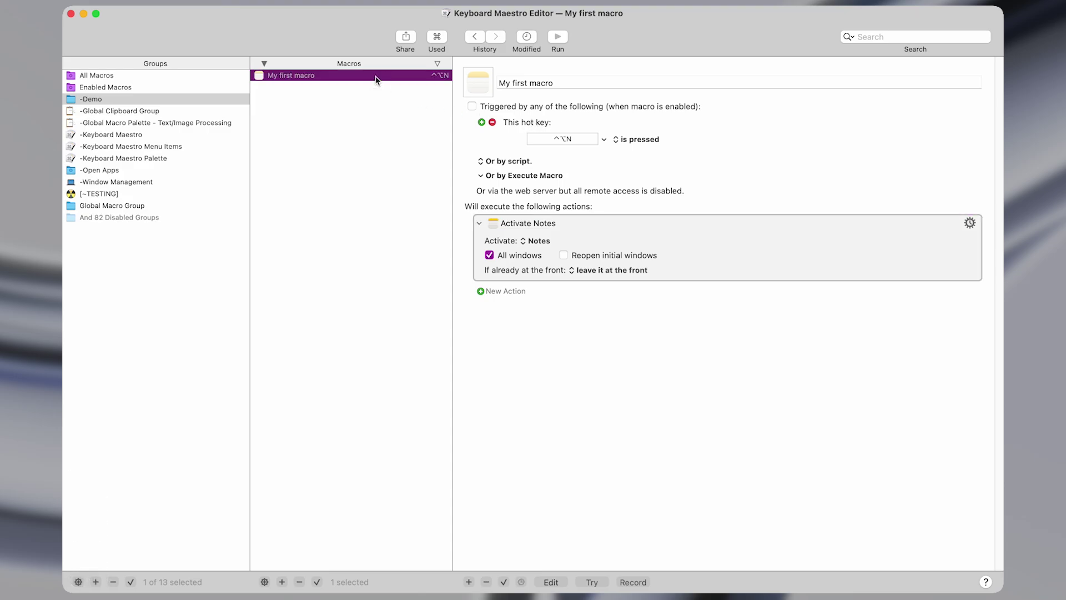
right_click(378, 76)
left_click(422, 152)
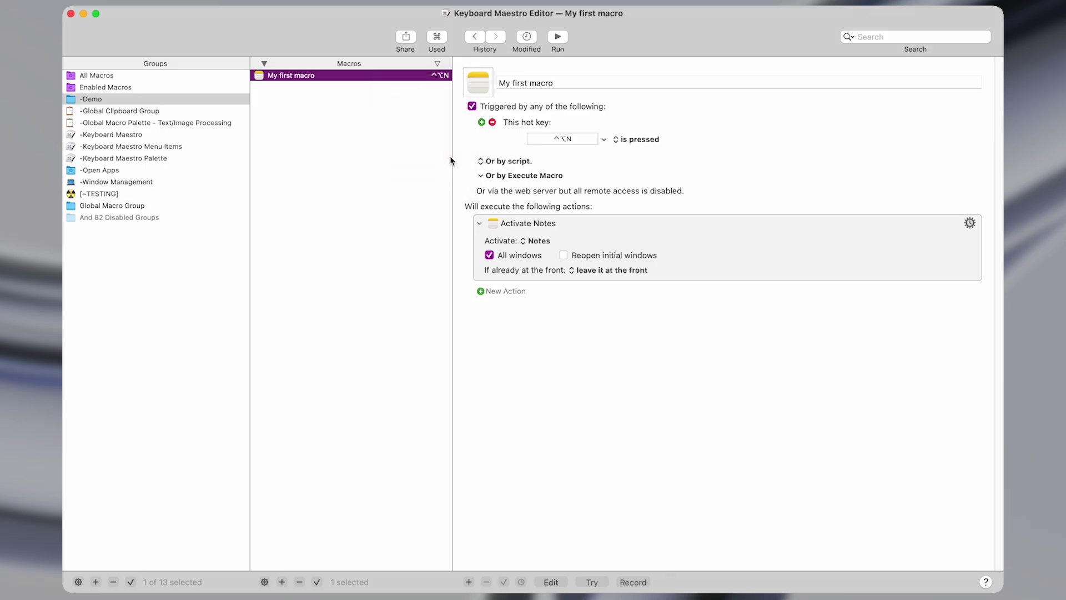
key("ctrl+alt+n")
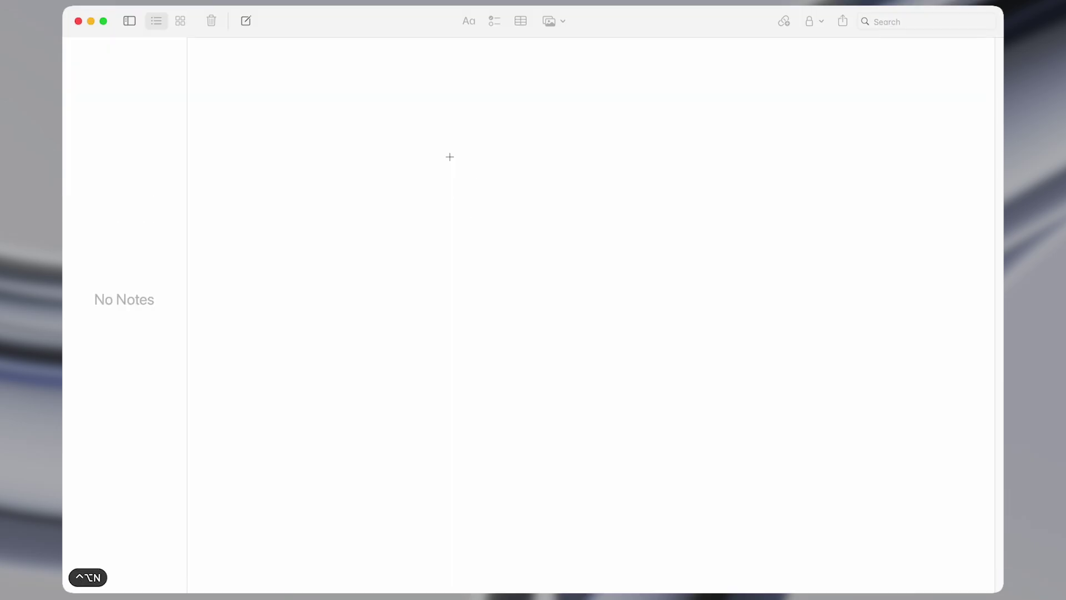
key("ctrl+alt+w")
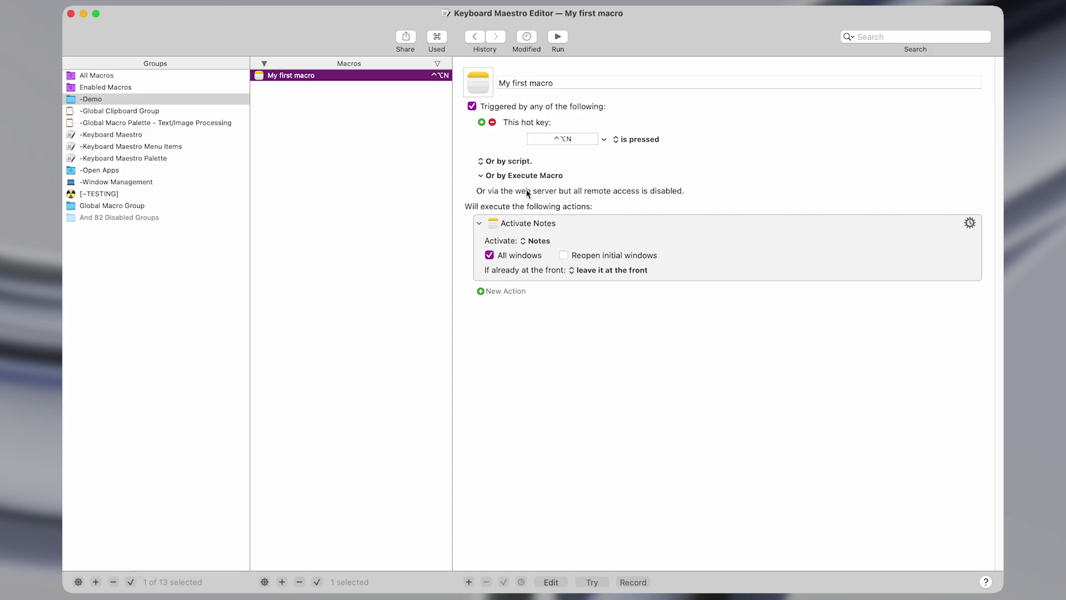
left_click(479, 123)
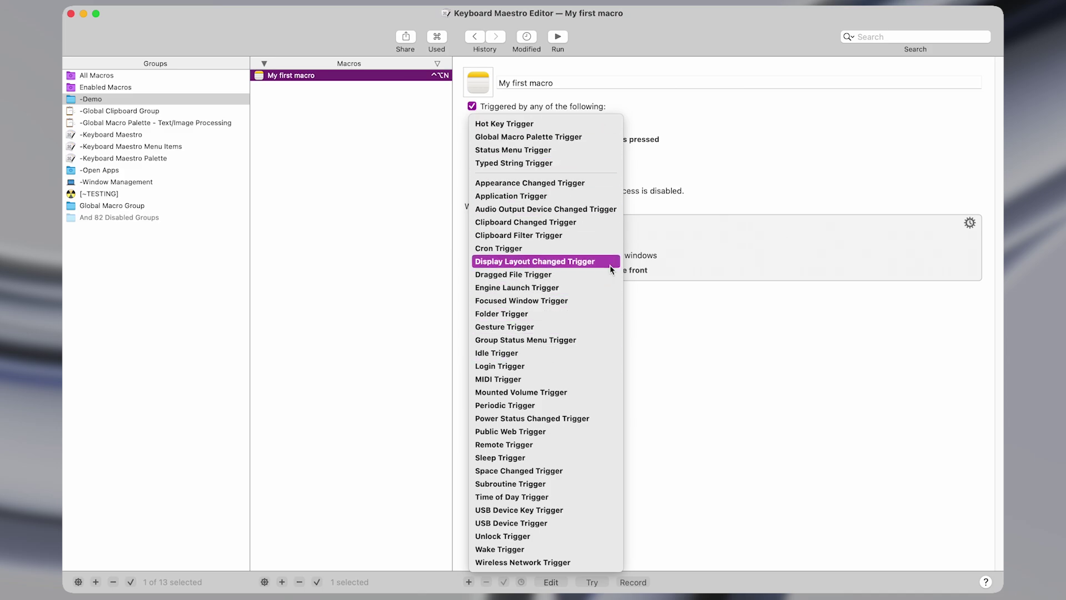
left_click(693, 250)
left_click(720, 254)
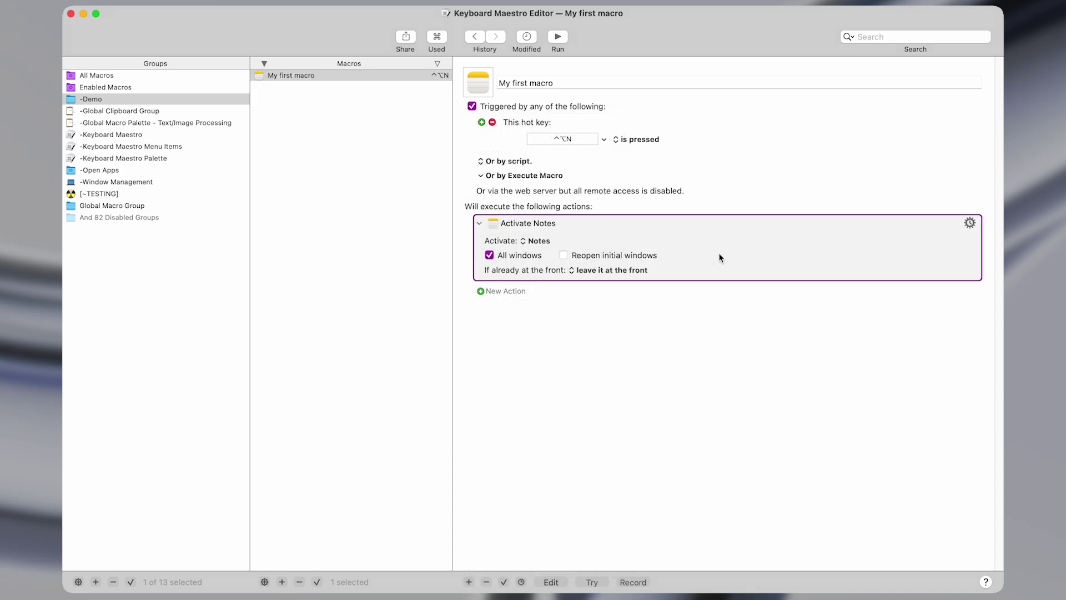